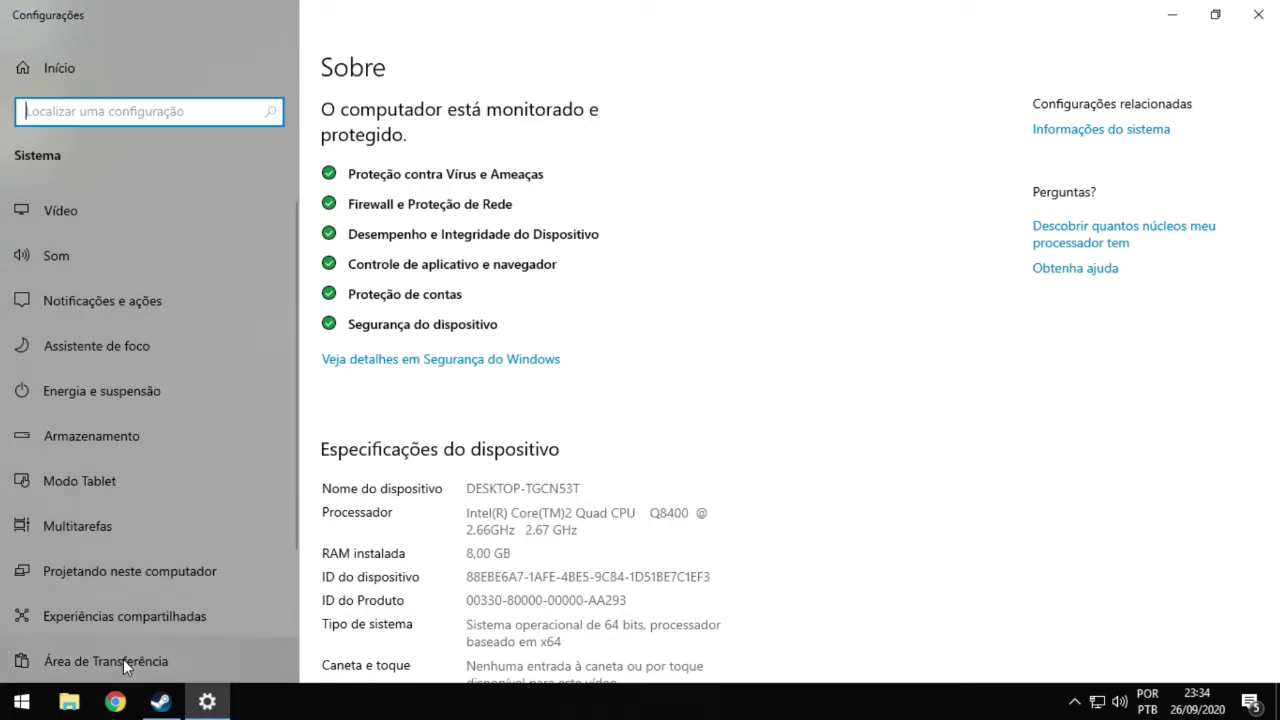
Step: Open the Windows privacy settings and review the Geral, Controle por Voz and Personalização de escrita à tinta e digitação options
left_click(50, 76)
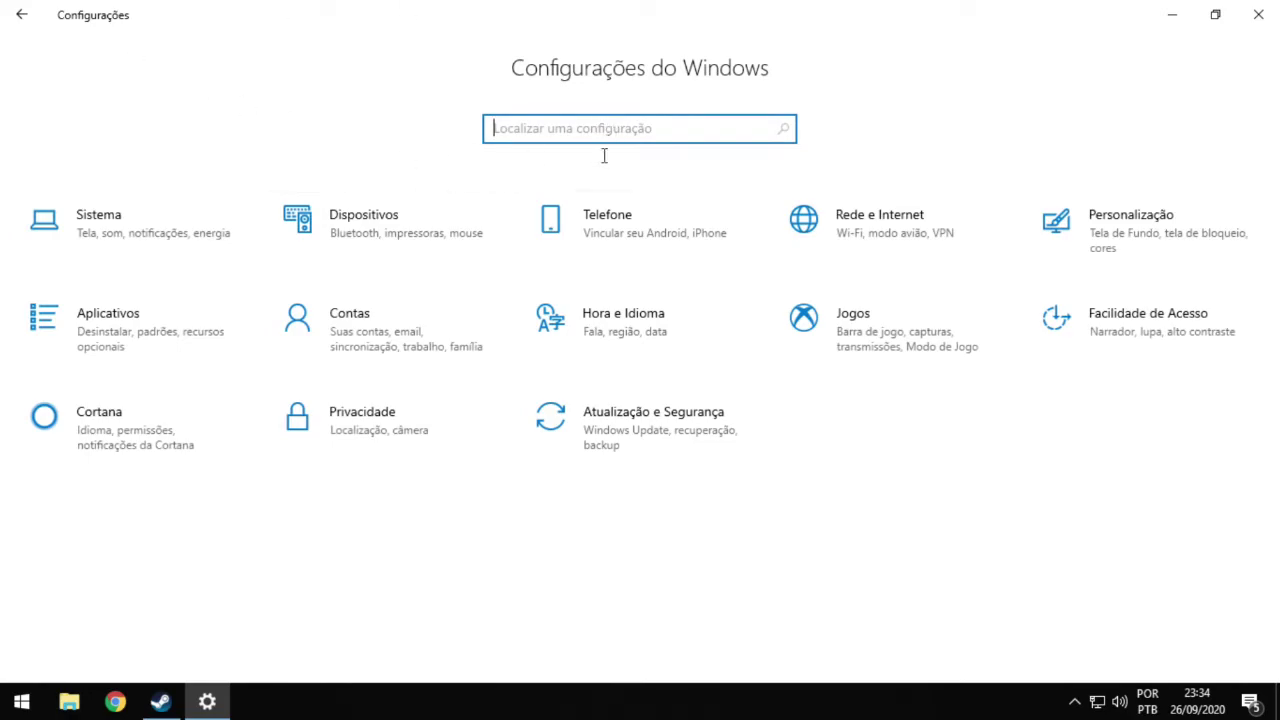
left_click(354, 420)
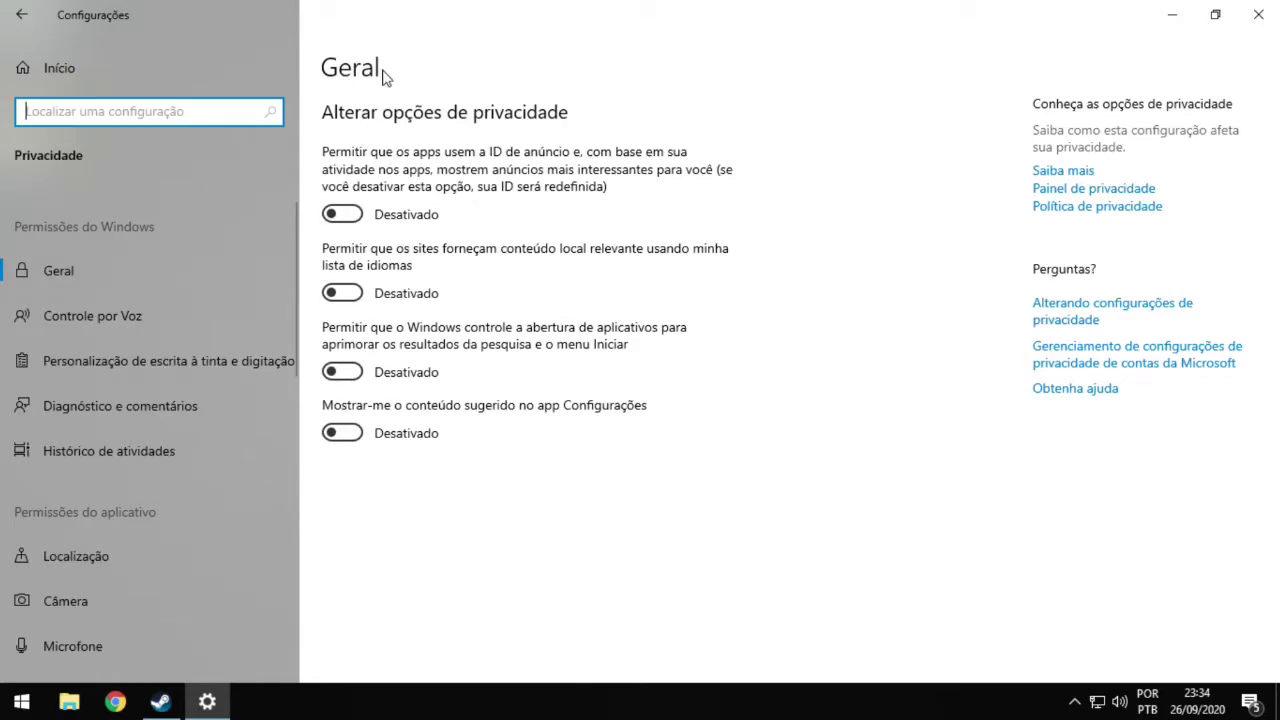
left_click(130, 316)
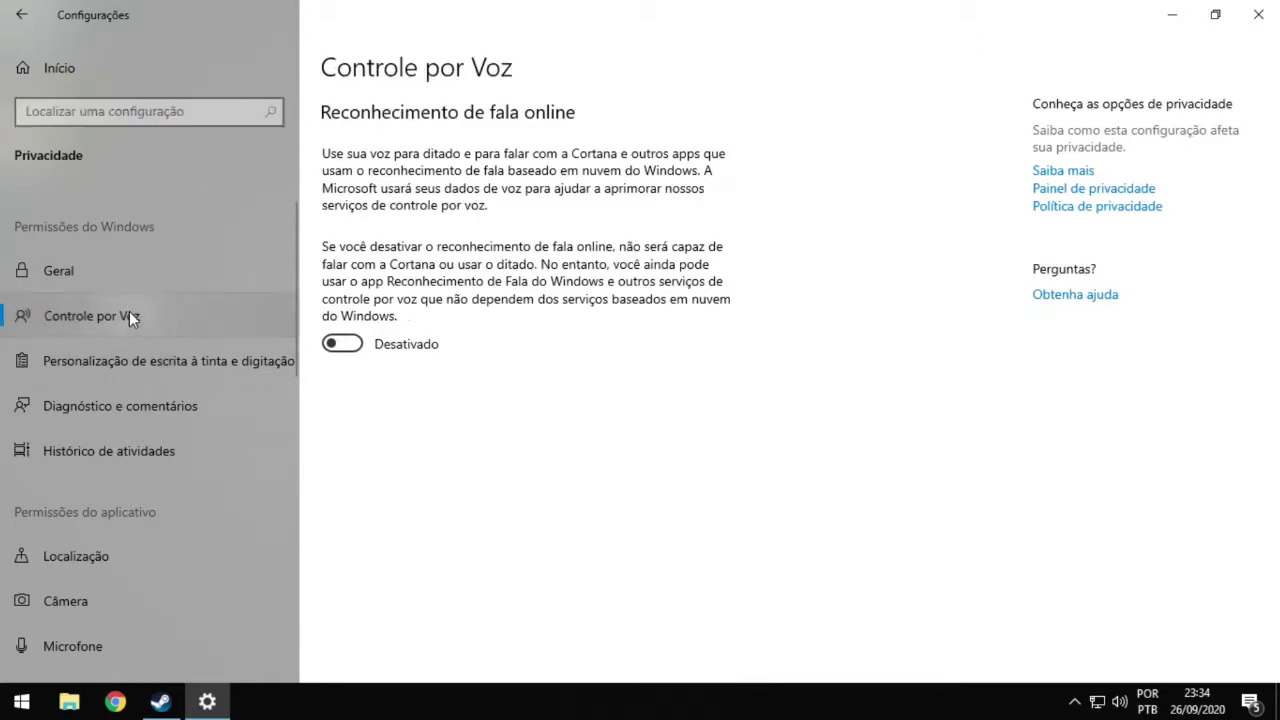
left_click(138, 358)
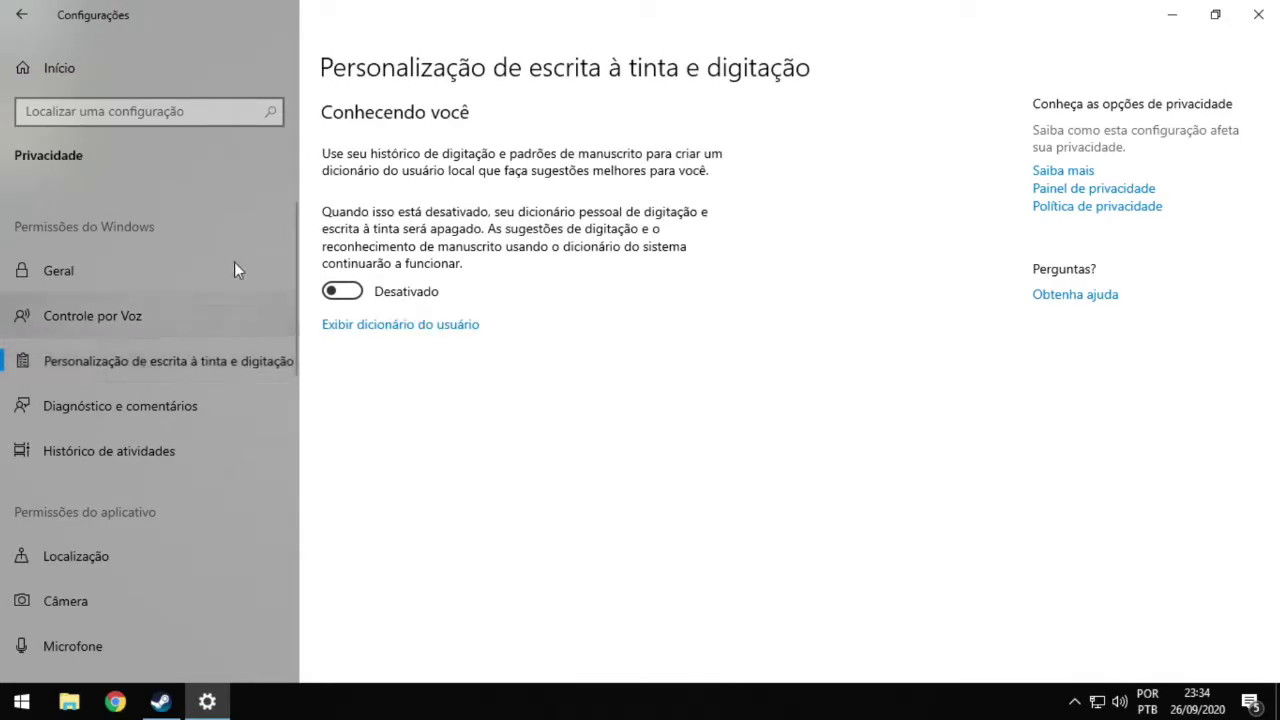
Step: Review the privacy options under Diagnóstico e comentários and Histórico de atividades through to their last entries
left_click(159, 407)
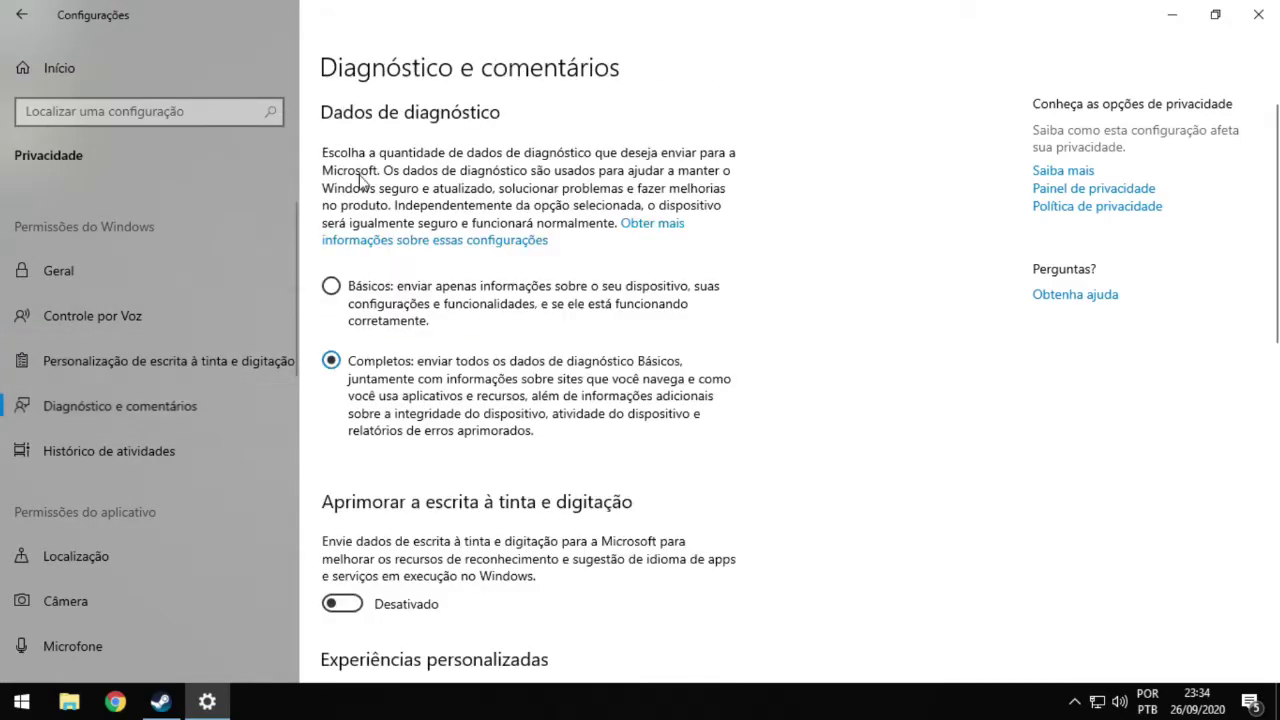
scroll(406, 468, "down", 8)
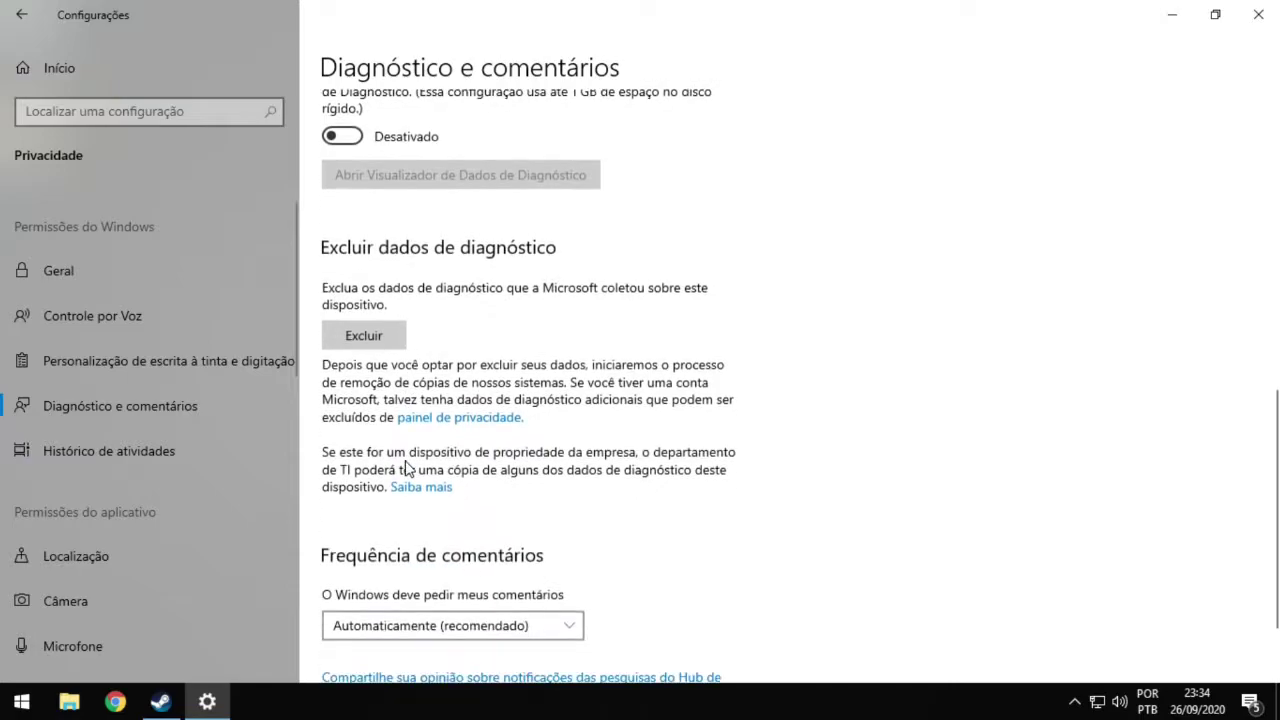
scroll(406, 468, "down", 2)
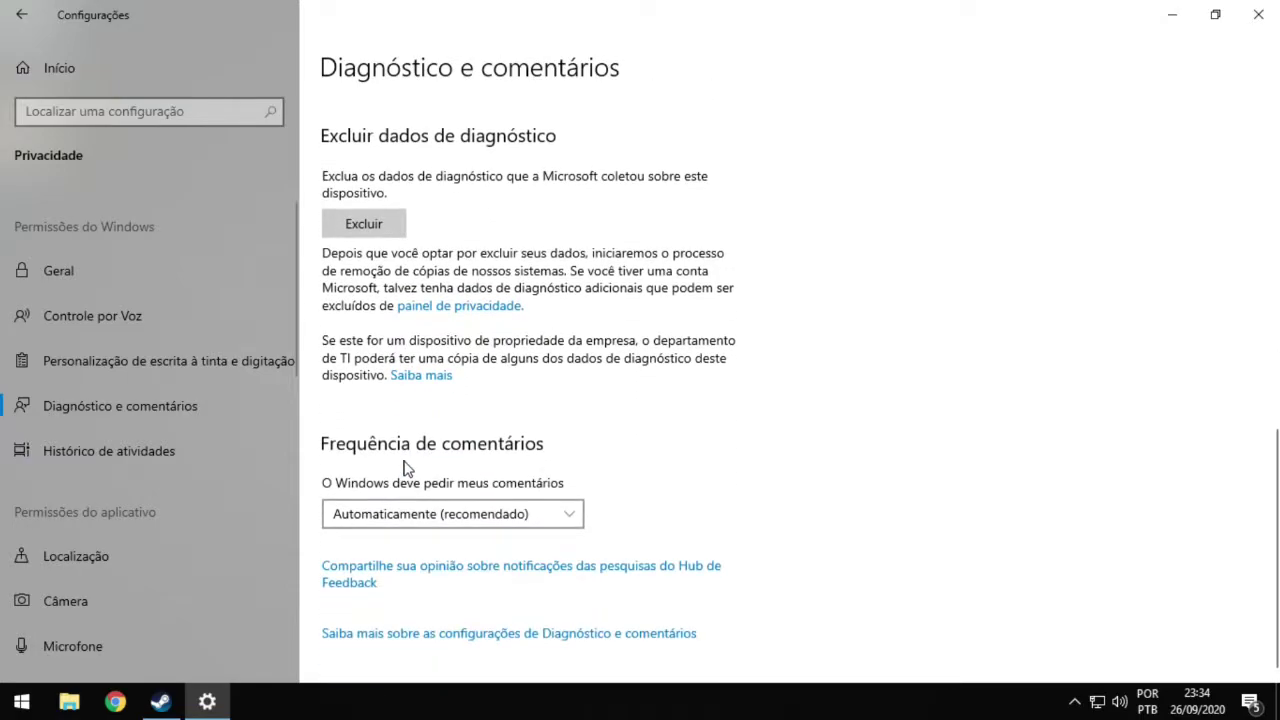
left_click(184, 443)
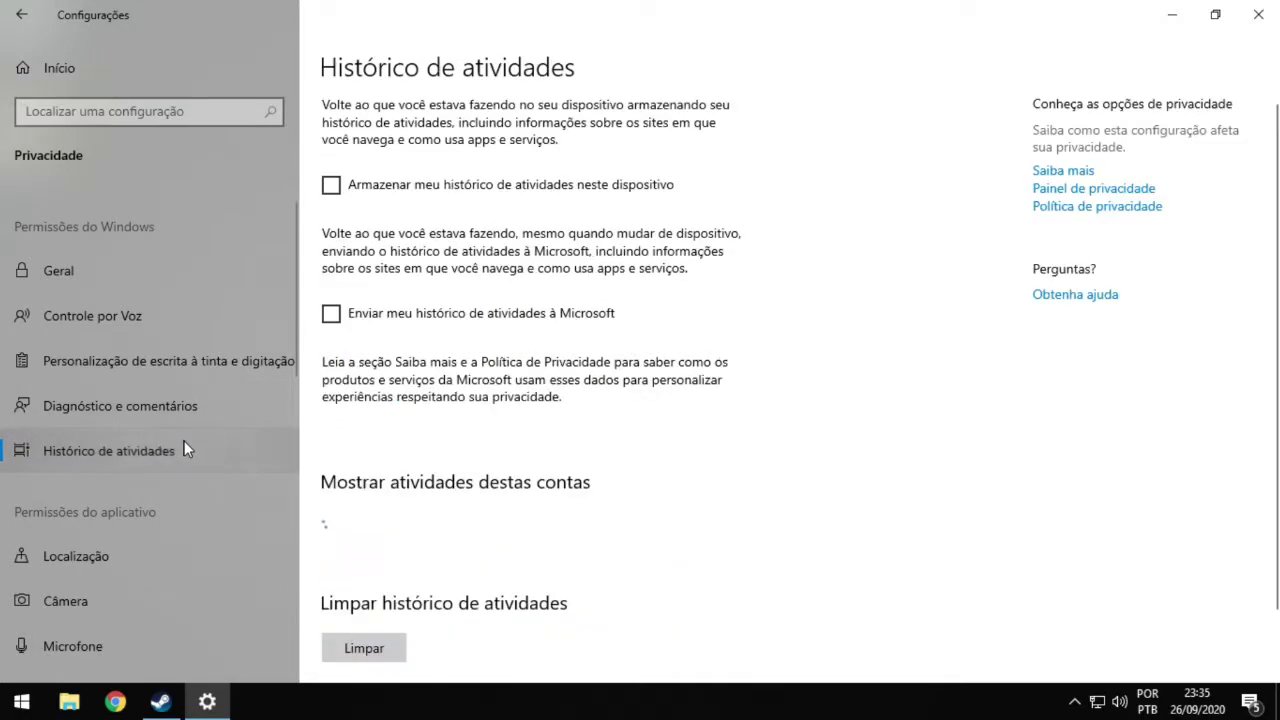
scroll(398, 450, "down", 2)
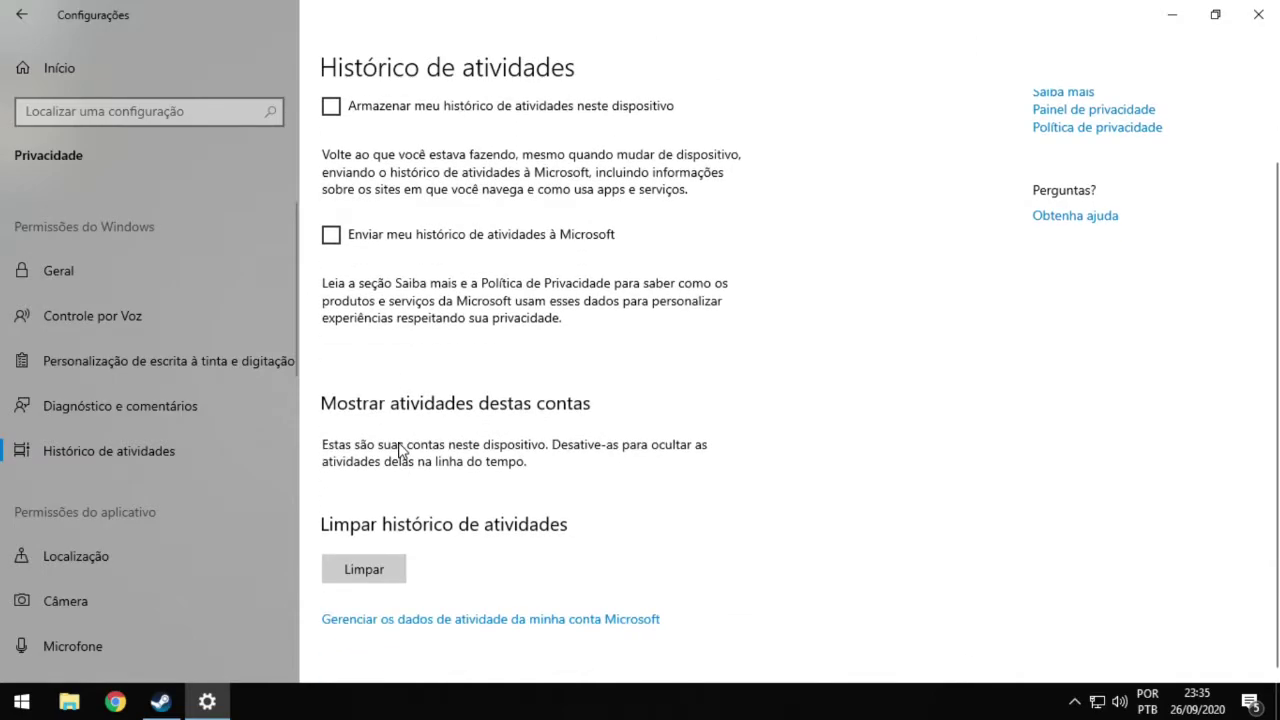
Step: Check the app access permissions for Localização and Câmera, including the list of apps allowed to use the camera
left_click(114, 557)
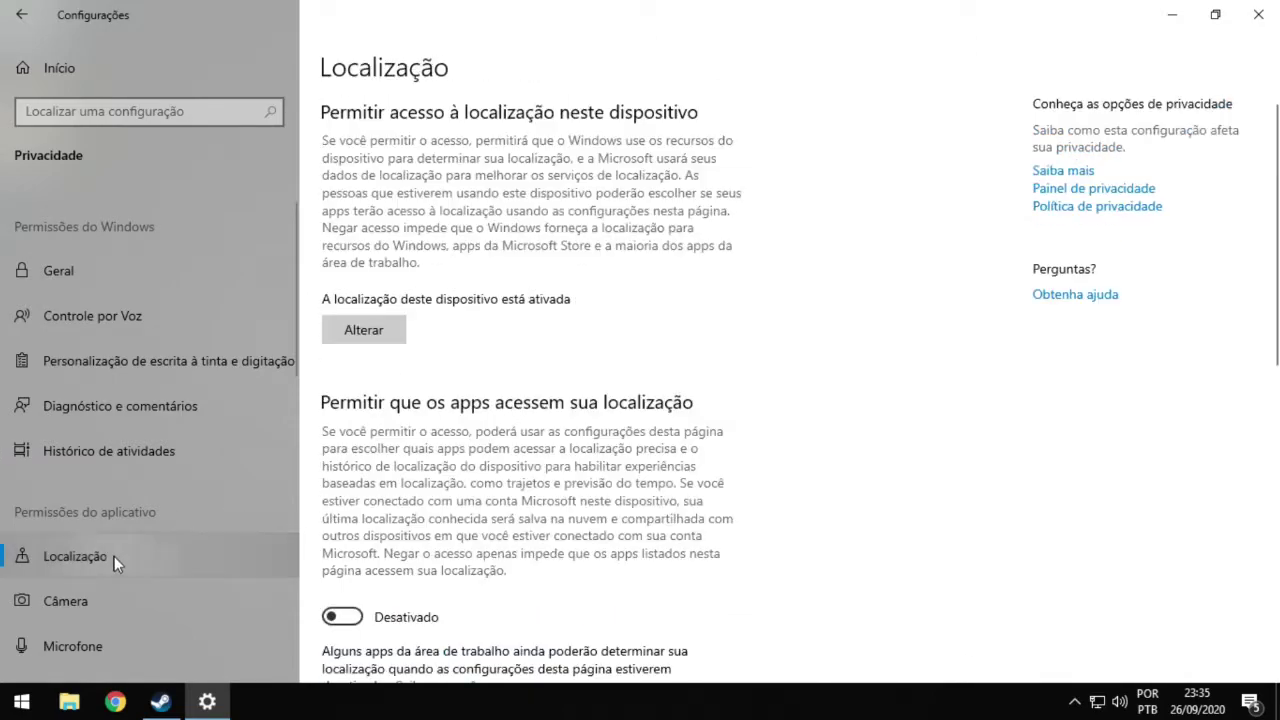
left_click(166, 601)
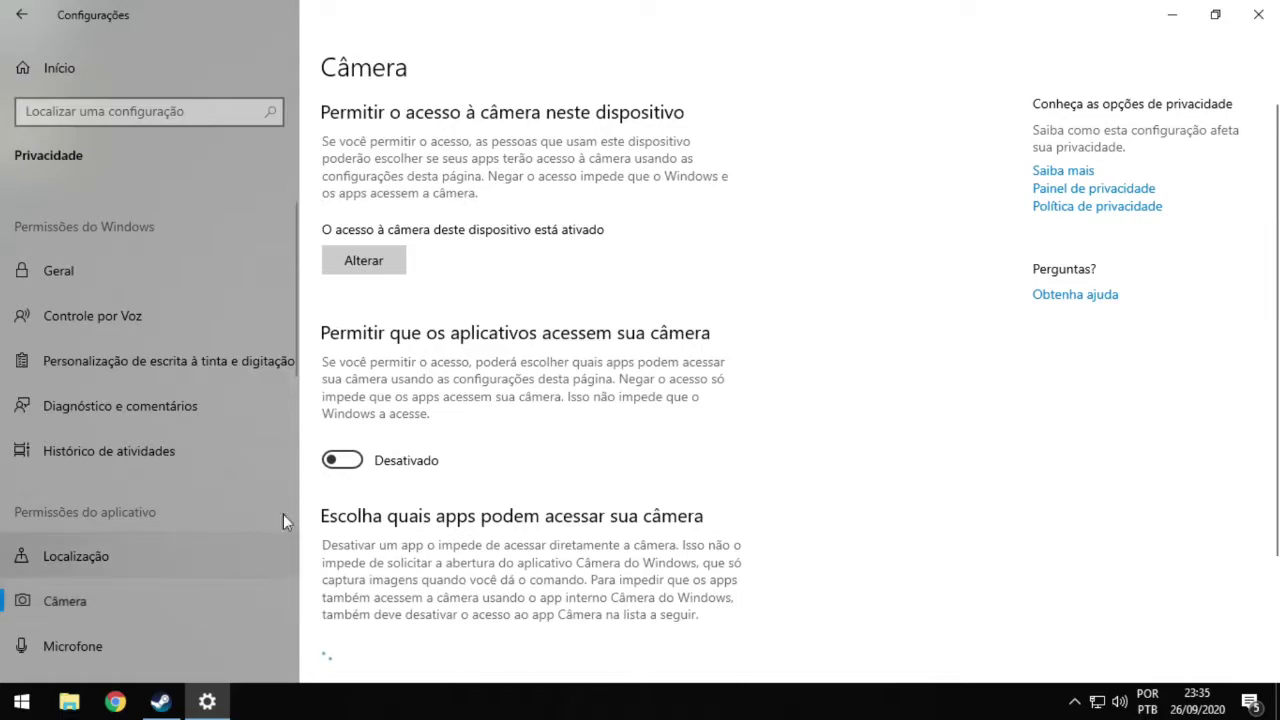
scroll(377, 539, "down", 4)
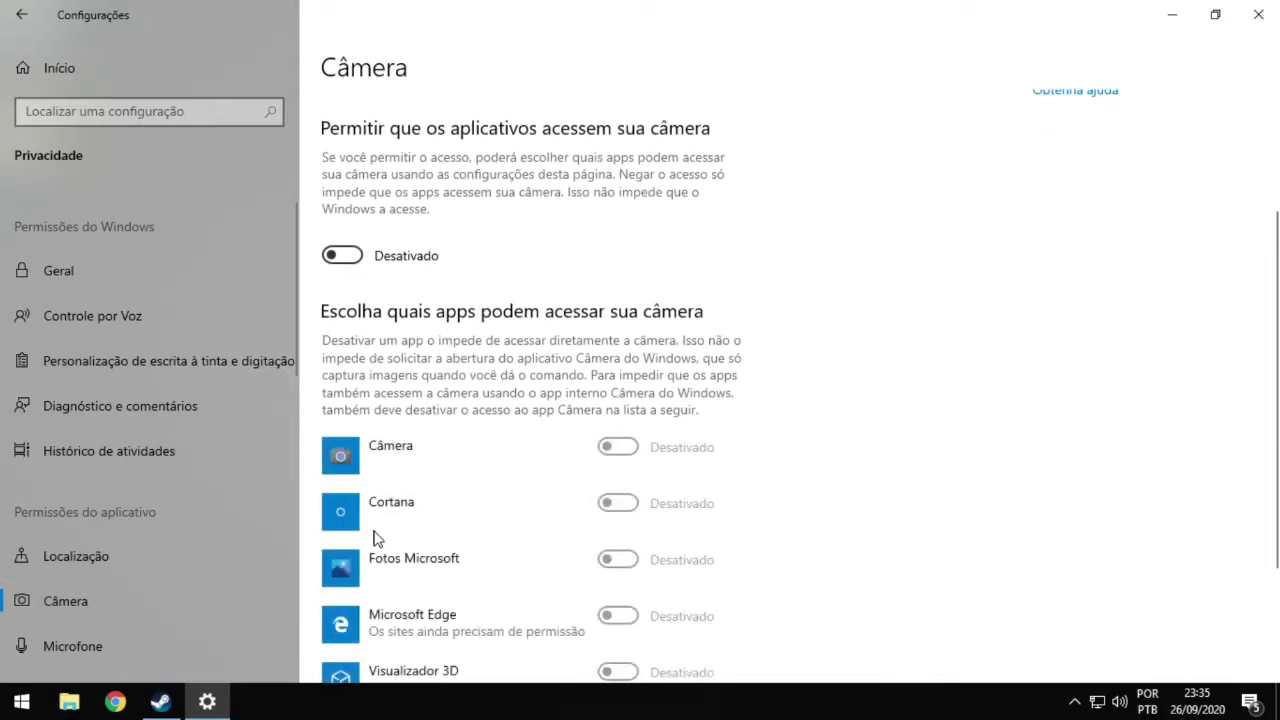
scroll(377, 539, "down", 3)
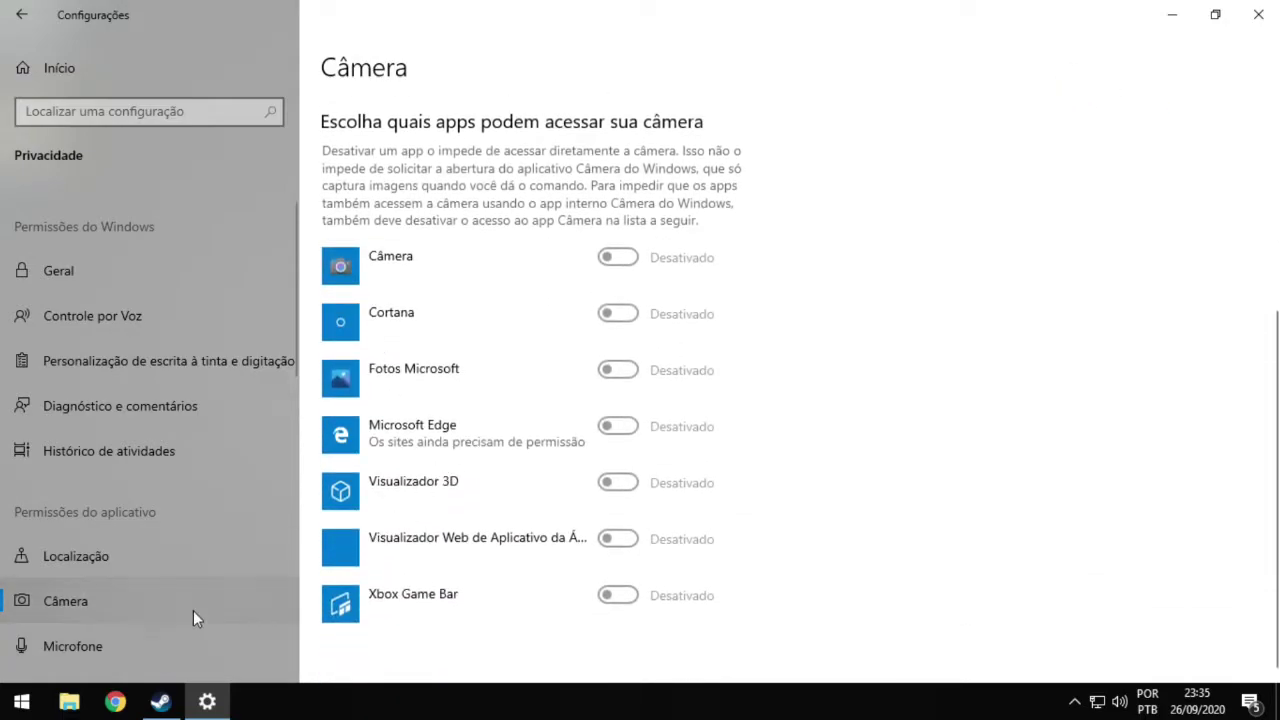
Step: Check the app access permissions for Microfone and Notificações
scroll(193, 610, "down", 2)
left_click(155, 505)
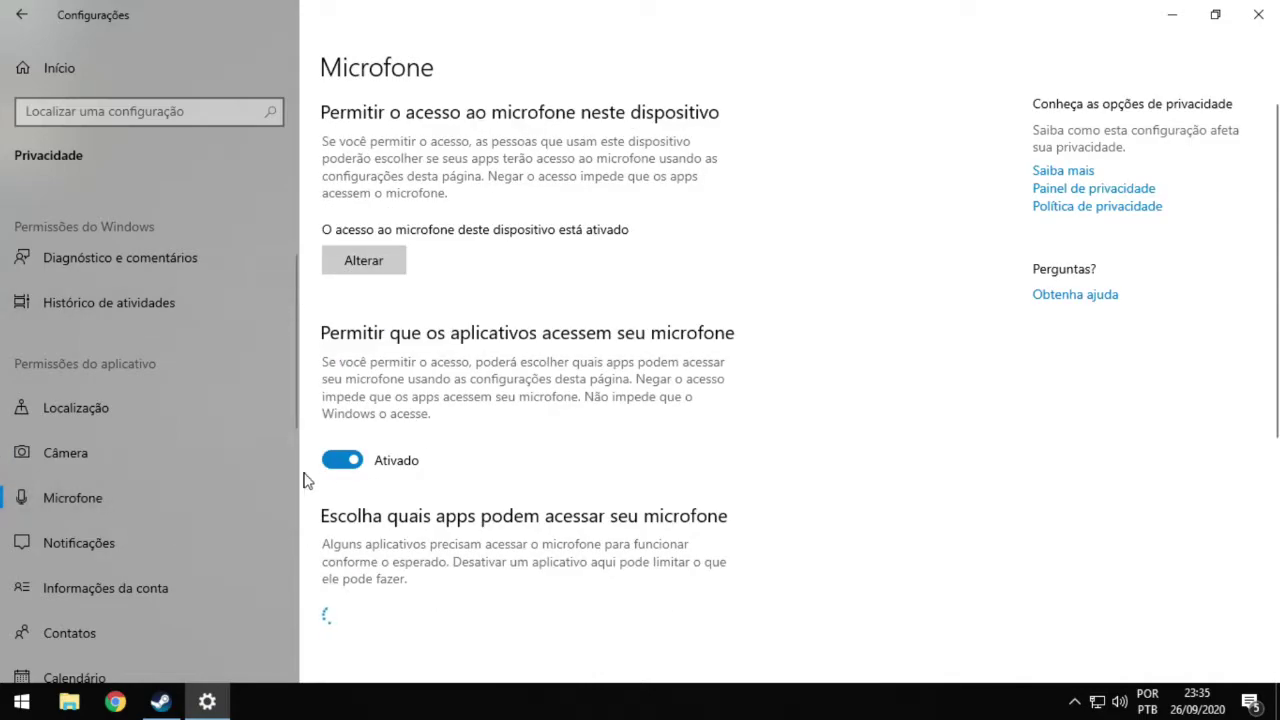
scroll(250, 550, "down", 1)
left_click(194, 484)
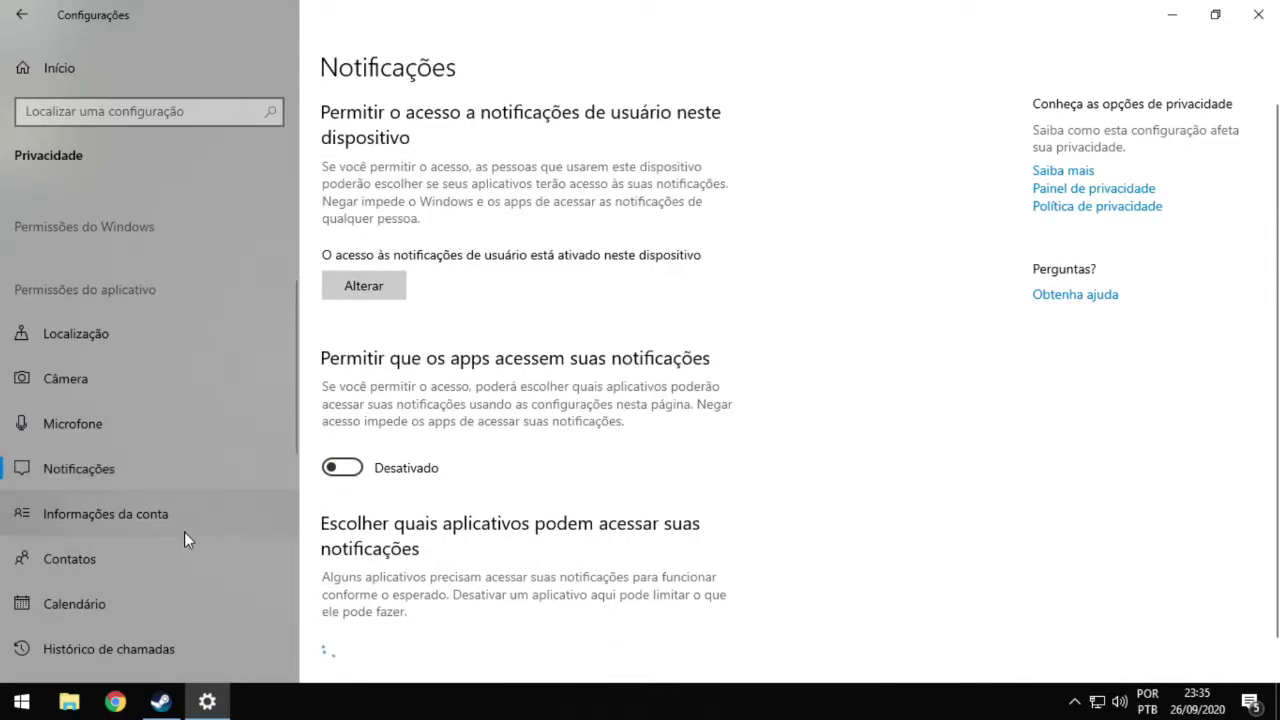
Step: Examine the Informações da conta permission and its app list, then look over the remaining app permission categories
scroll(211, 466, "down", 2)
left_click(112, 364)
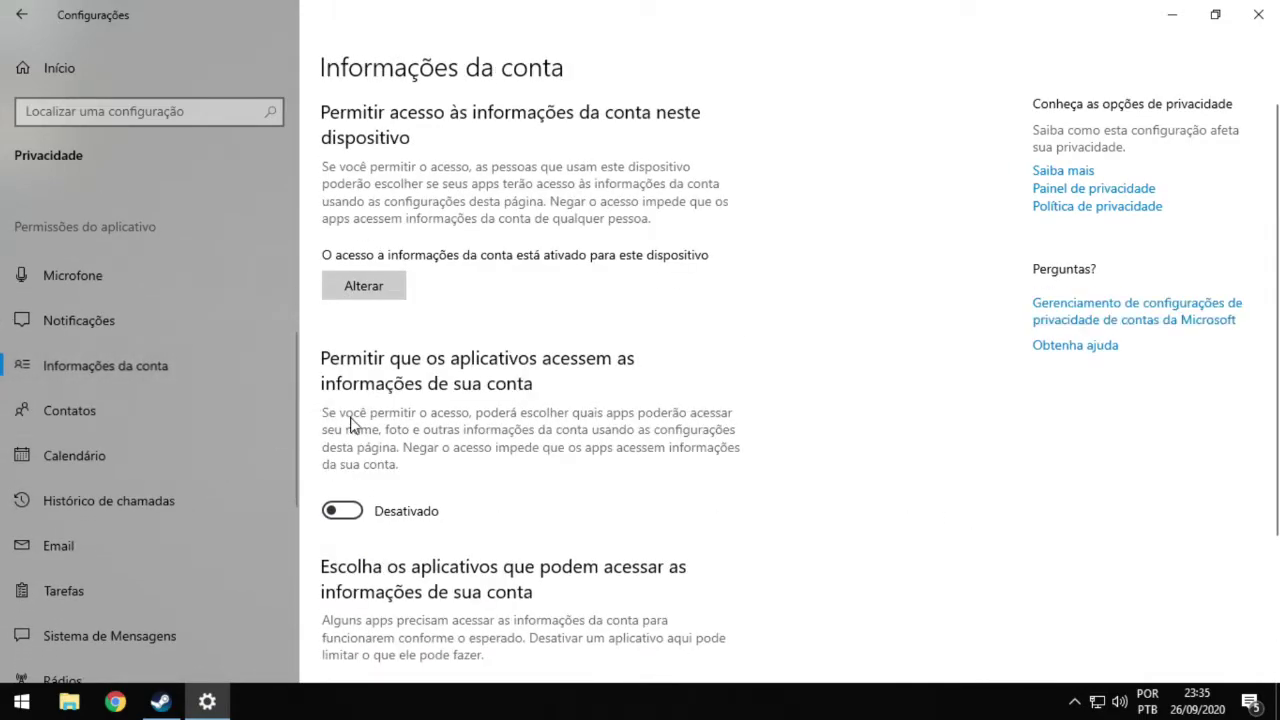
scroll(249, 486, "down", 3)
scroll(417, 513, "down", 3)
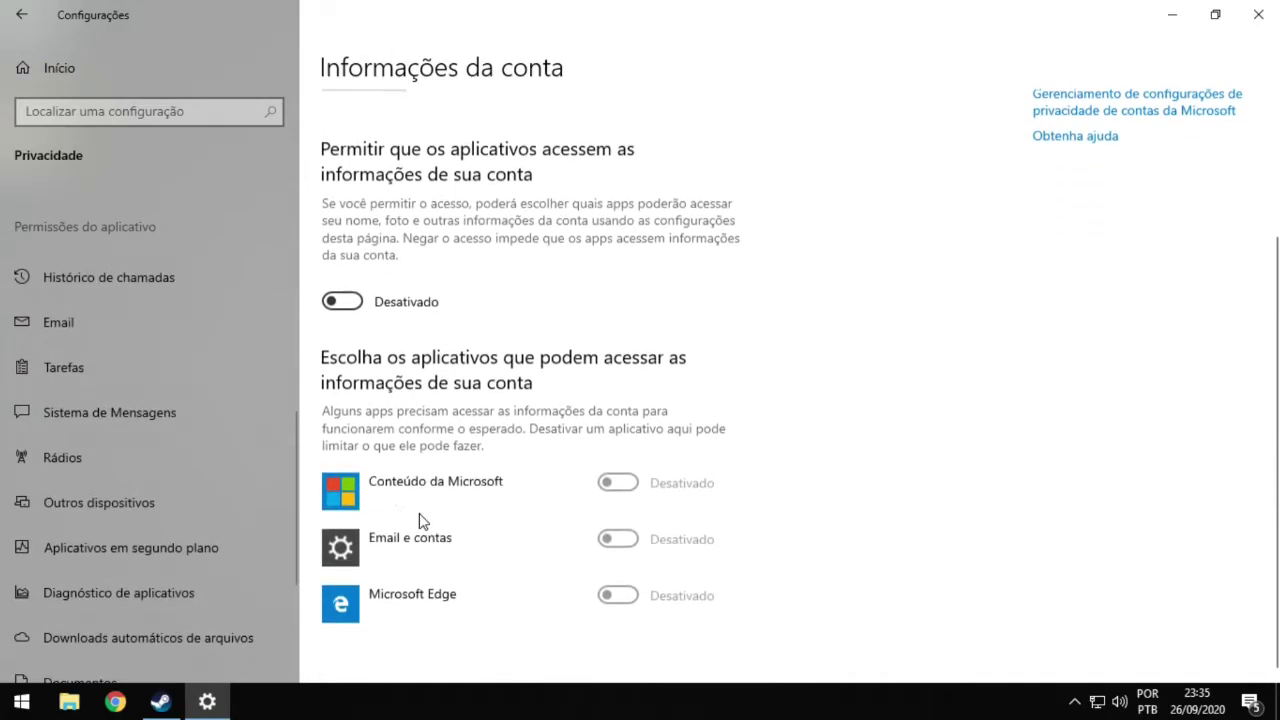
scroll(417, 513, "up", 1)
scroll(156, 428, "down", 1)
scroll(156, 428, "up", 1)
scroll(156, 428, "down", 1)
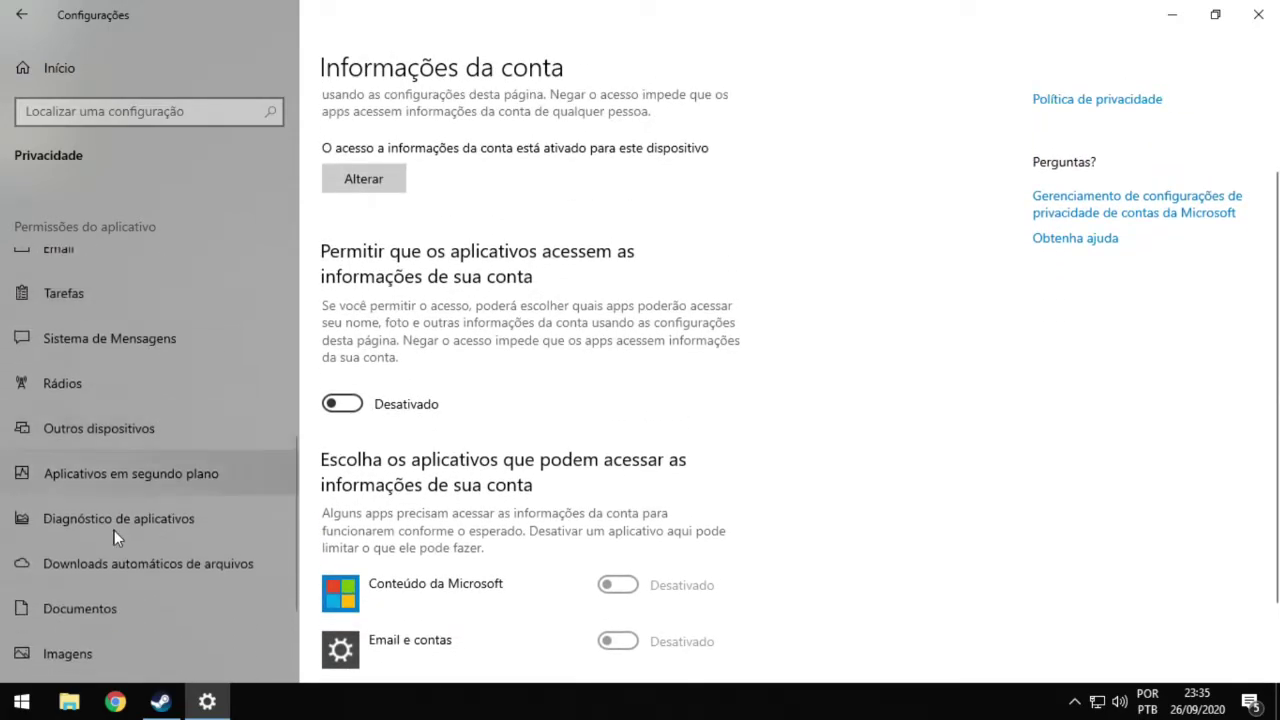
scroll(85, 514, "up", 9)
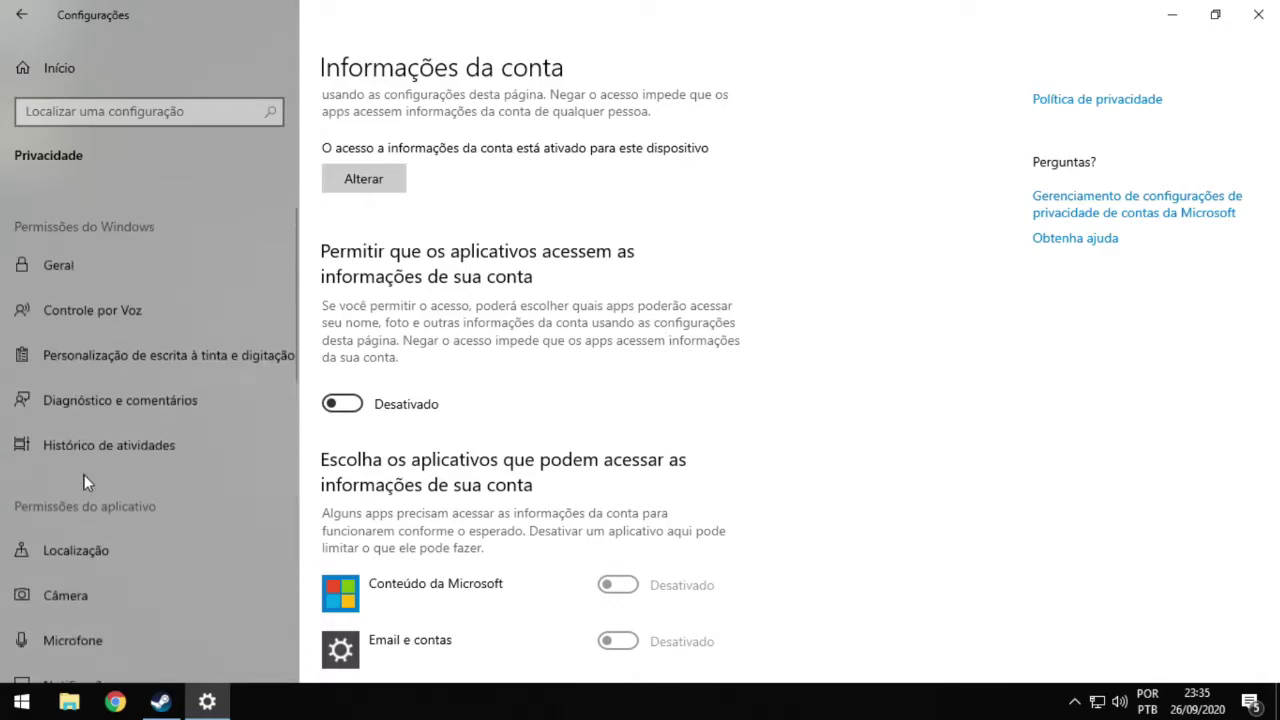
Step: Reopen Privacidade from the settings home page, look through its full permission list, and close the settings
left_click(33, 63)
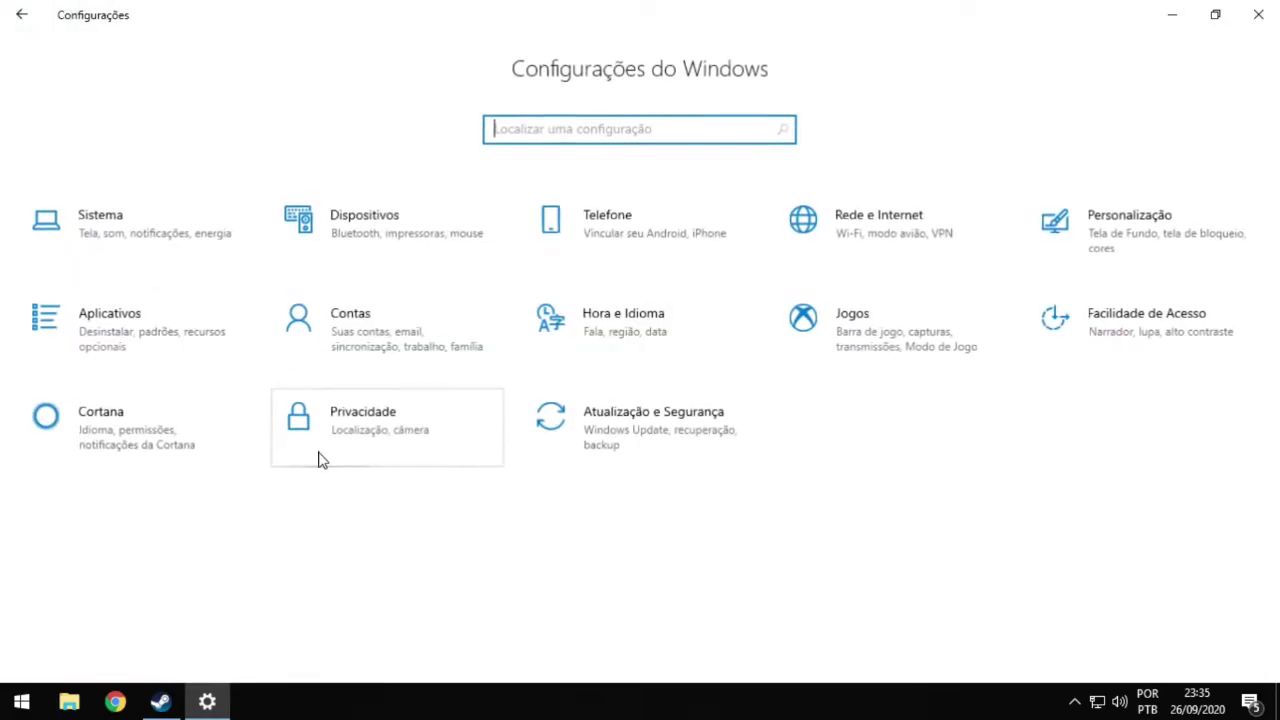
left_click(391, 443)
scroll(159, 393, "down", 5)
scroll(151, 414, "down", 5)
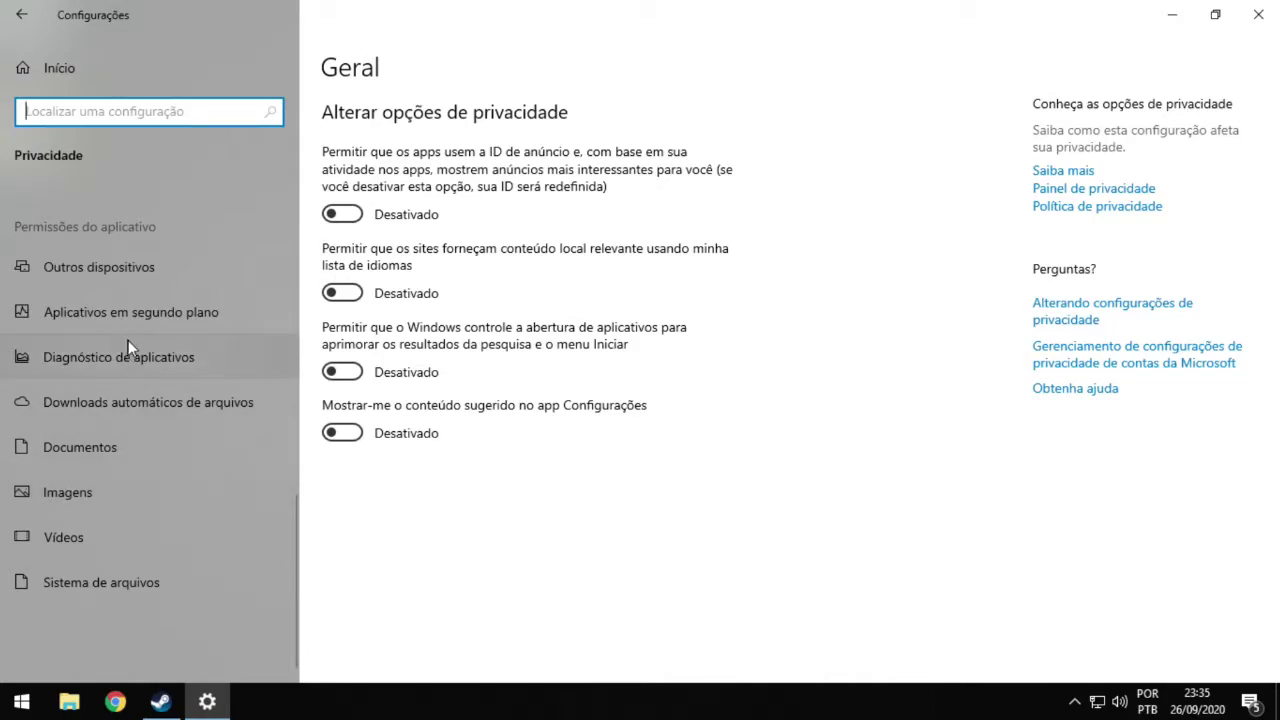
scroll(115, 477, "up", 8)
scroll(110, 490, "up", 2)
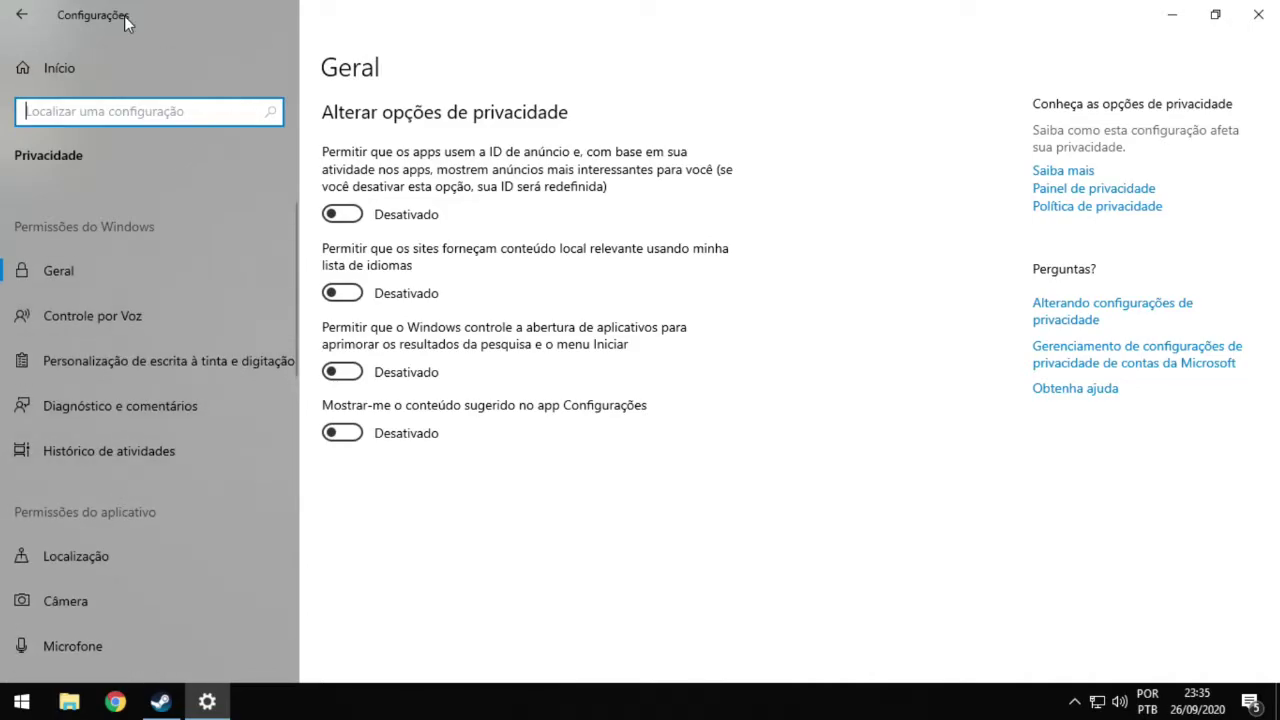
left_click(1258, 14)
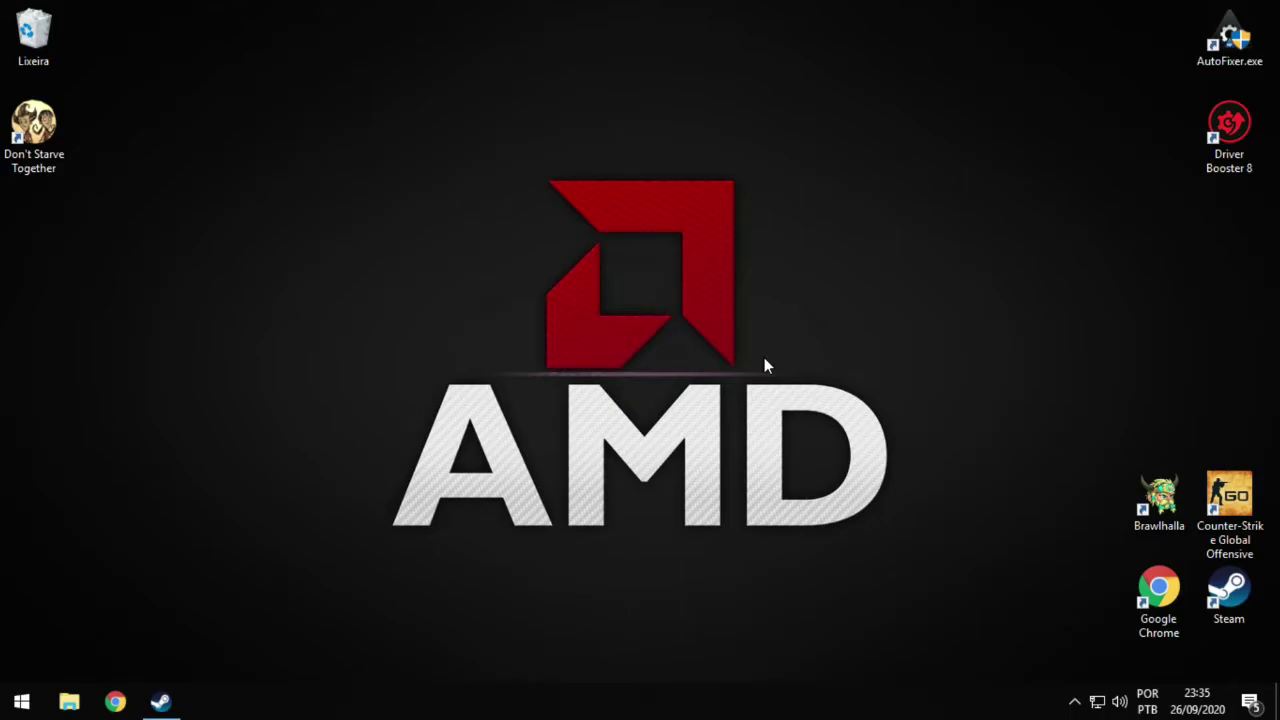
Step: Run msconfig to open Configuração do Sistema and show the Inicialização do Sistema options
key("super+r")
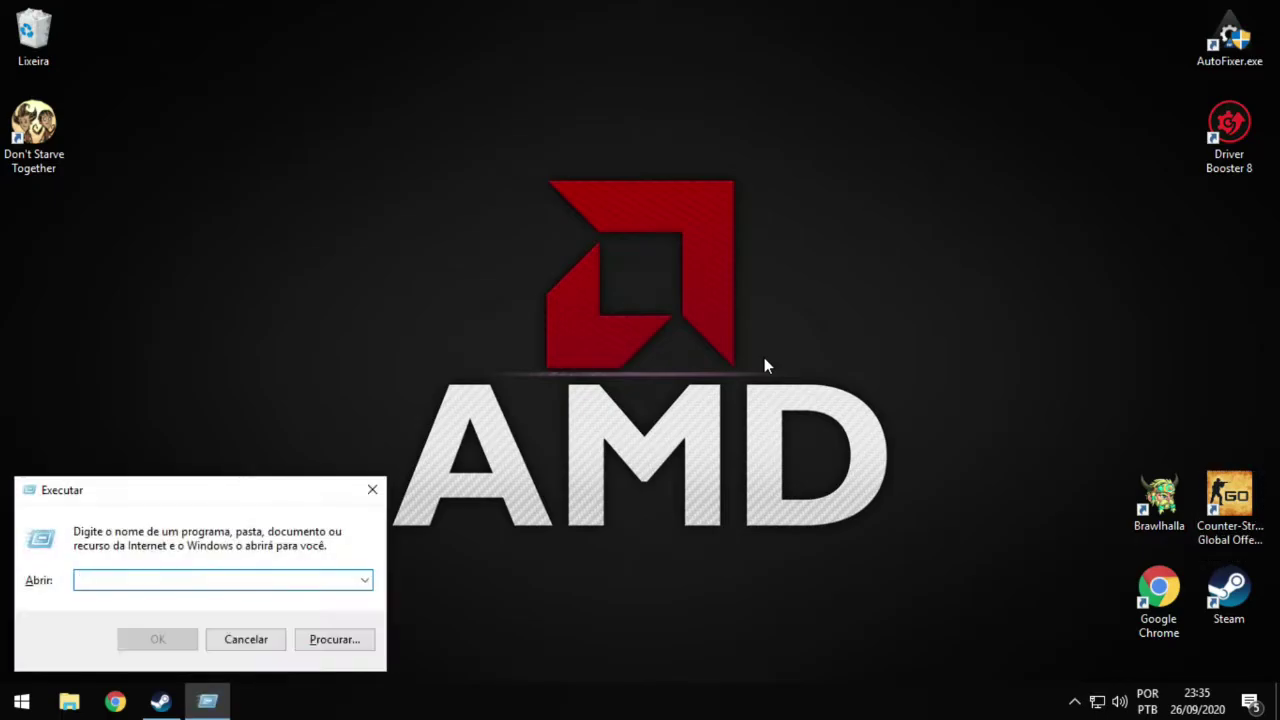
type("msconfig")
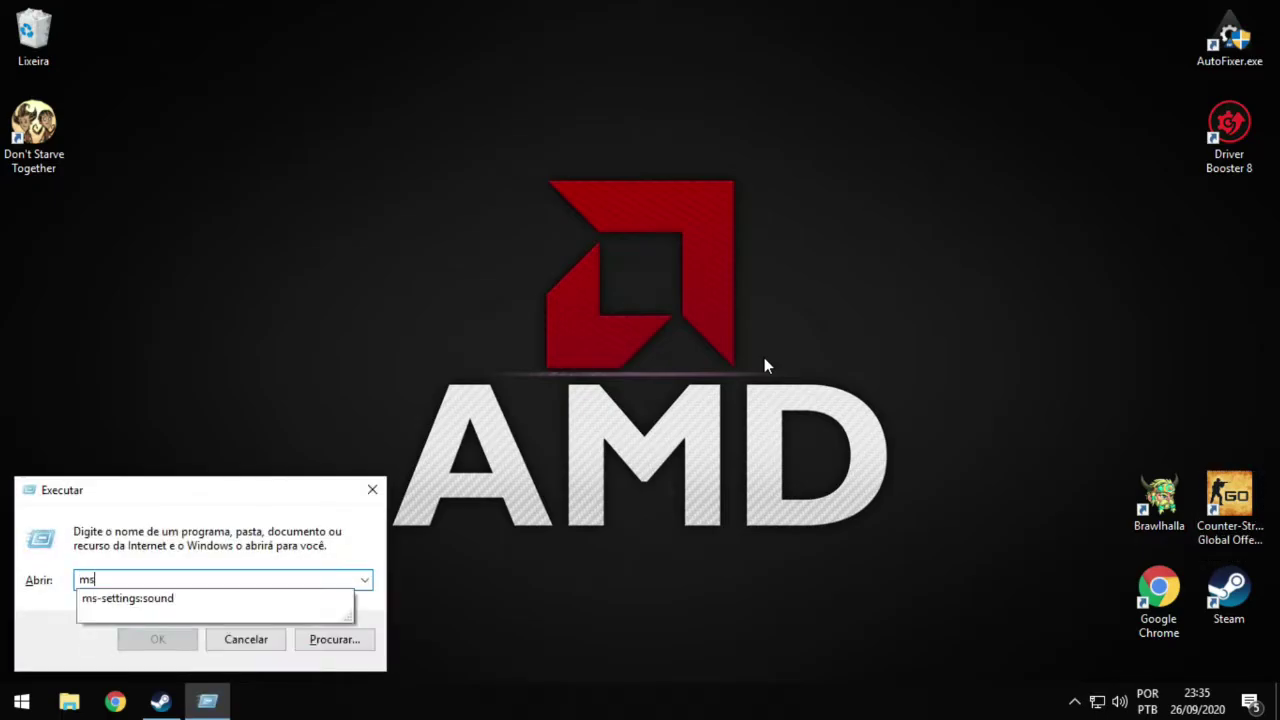
key("Return")
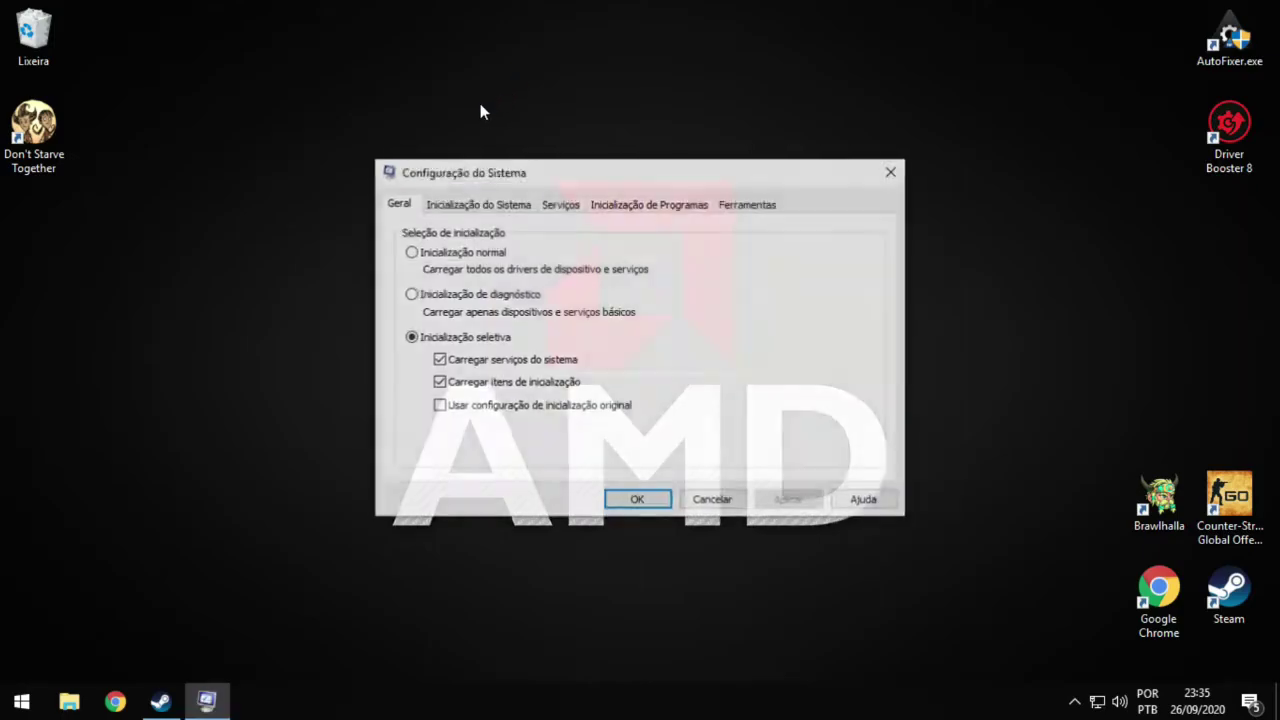
left_click_drag(428, 185, 357, 184)
left_click(393, 205)
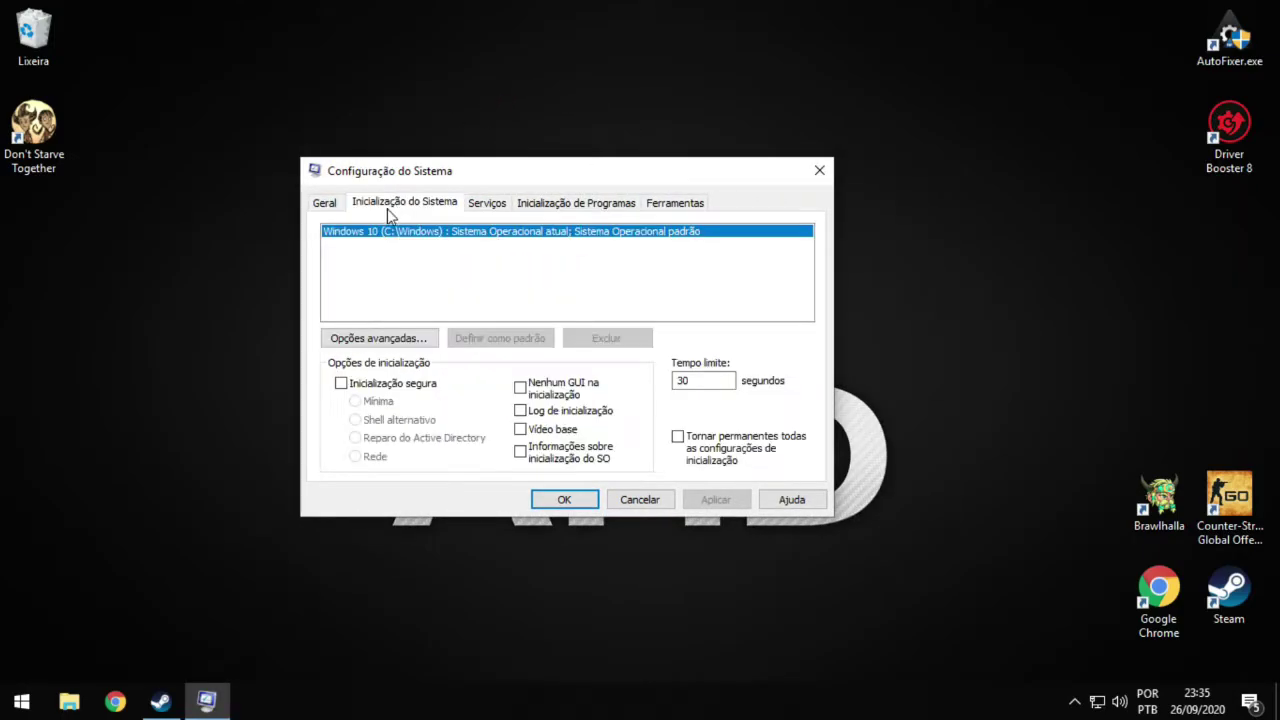
Step: Set Número de processadores to 4 in the advanced boot options for Windows 10 and accept the setting
left_click(395, 340)
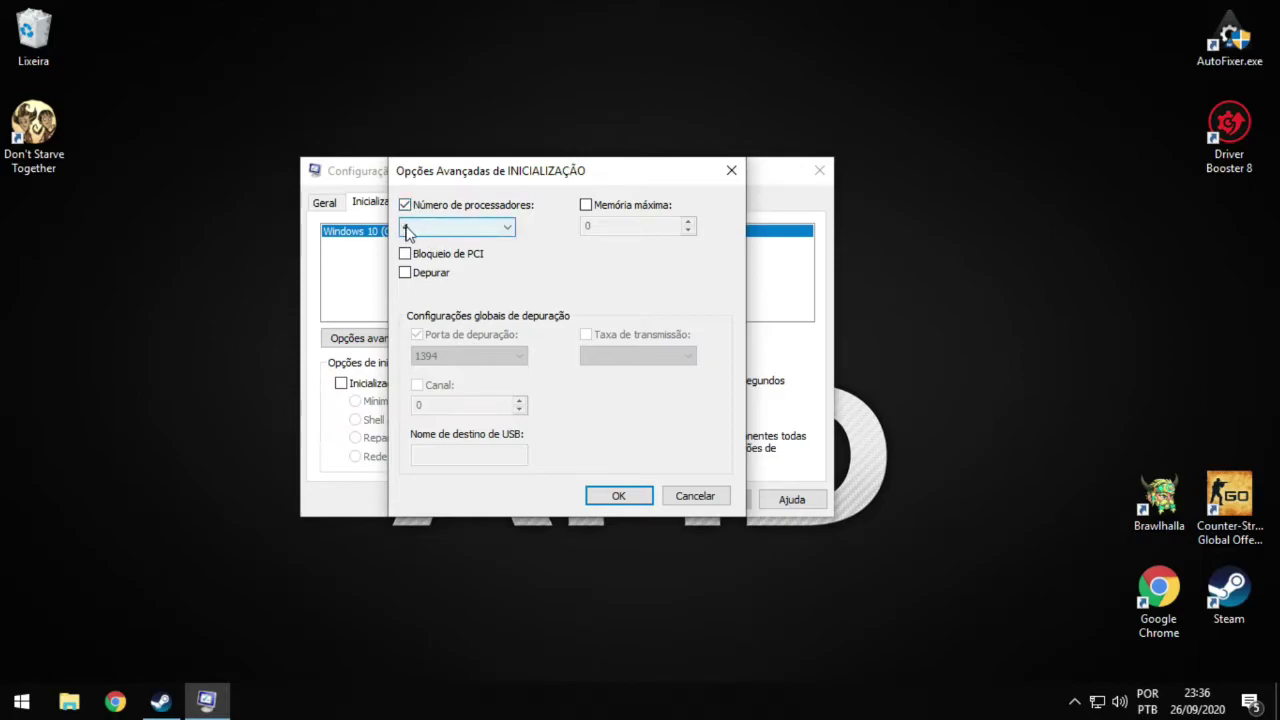
left_click(428, 229)
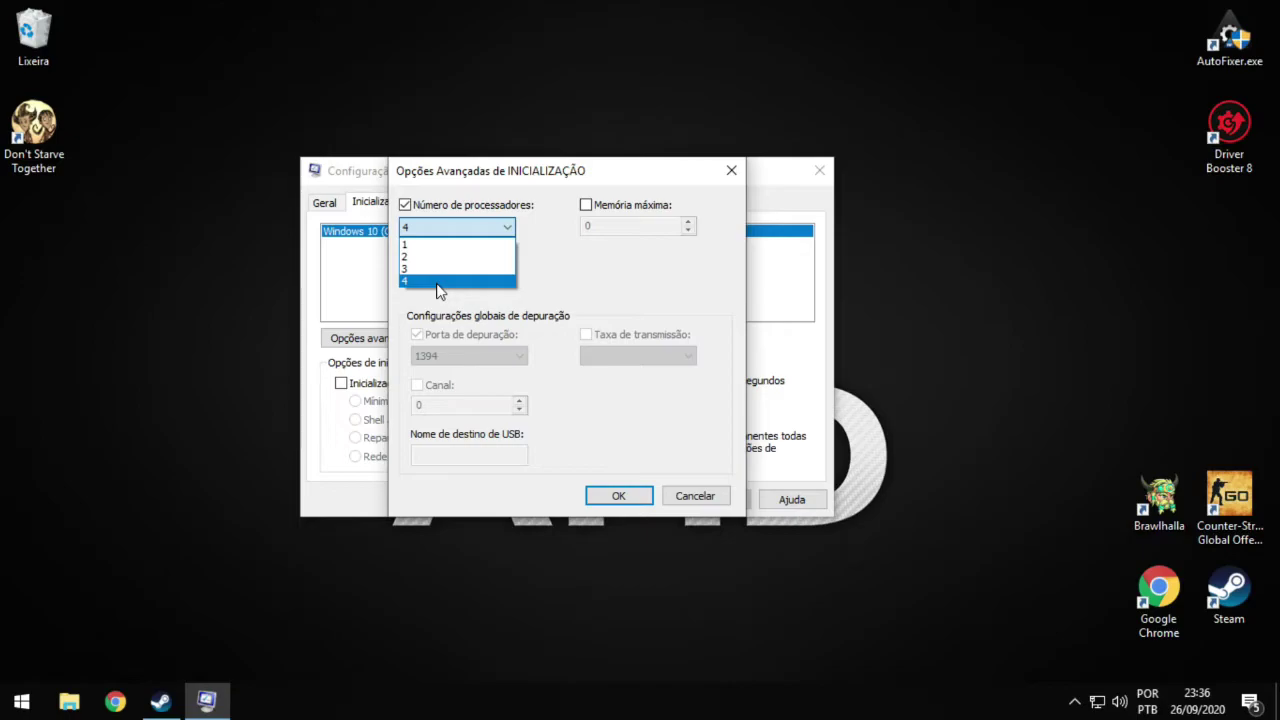
left_click(533, 164)
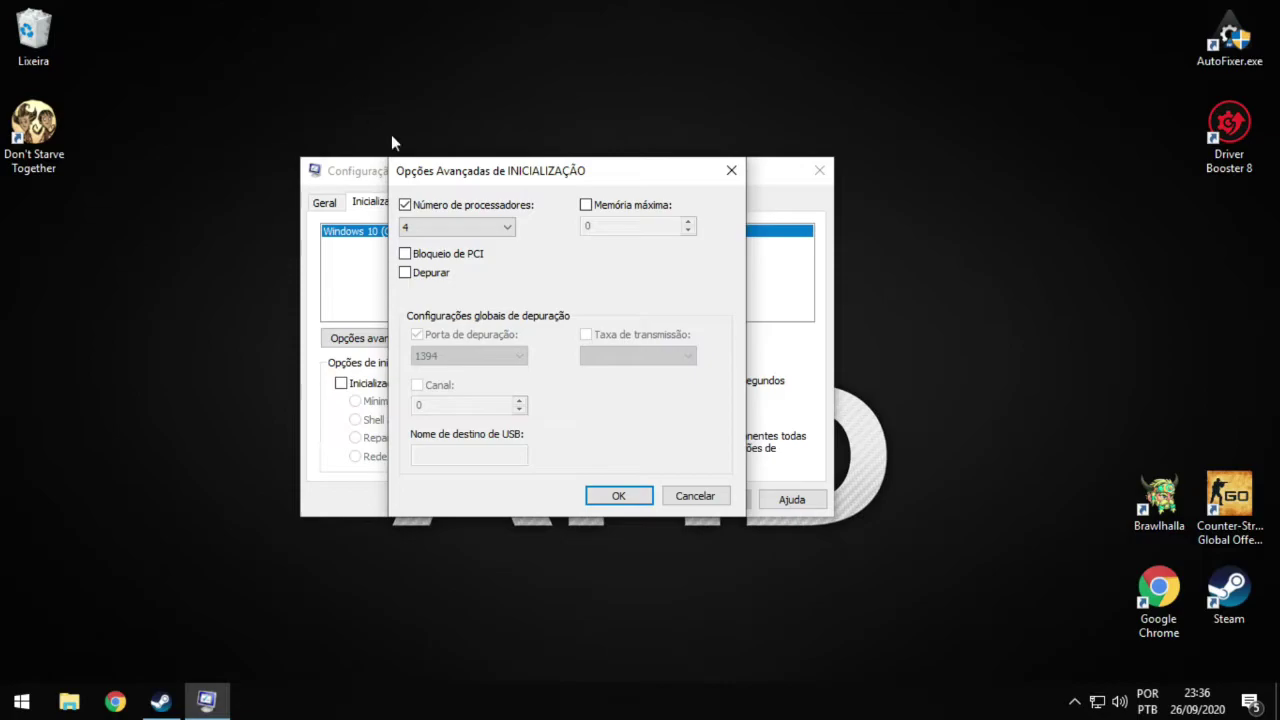
left_click(444, 227)
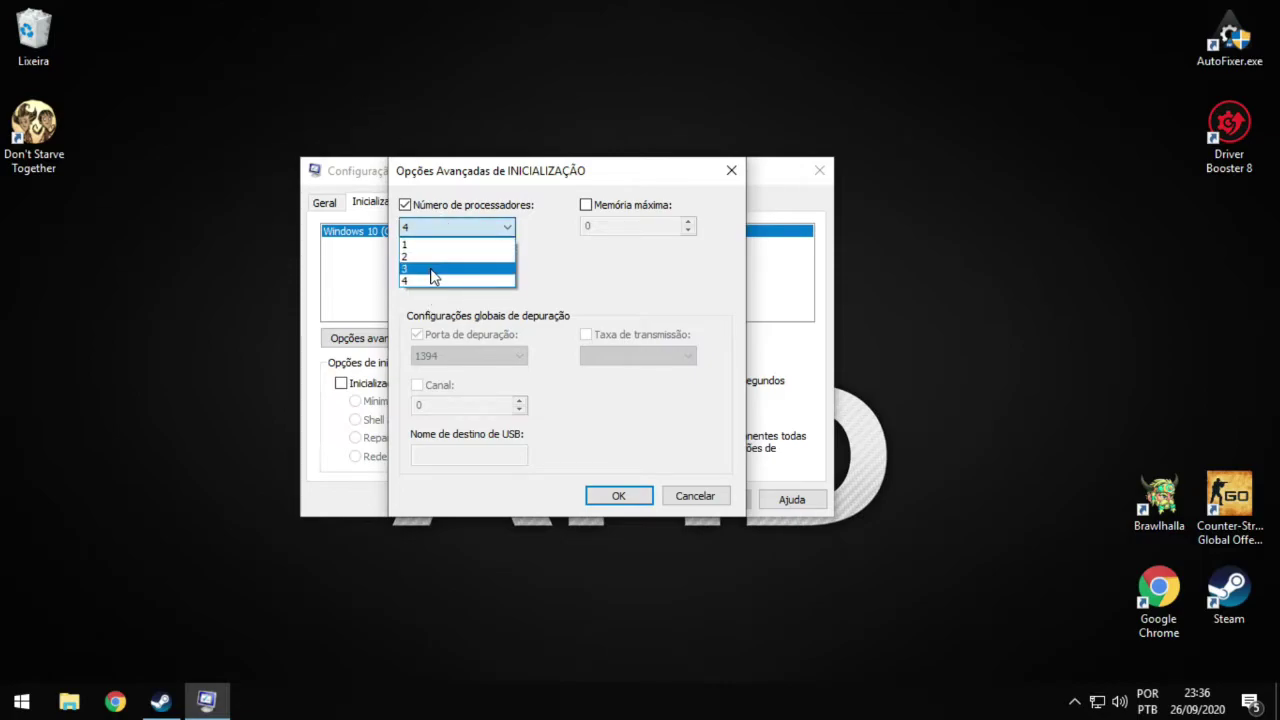
left_click(527, 190)
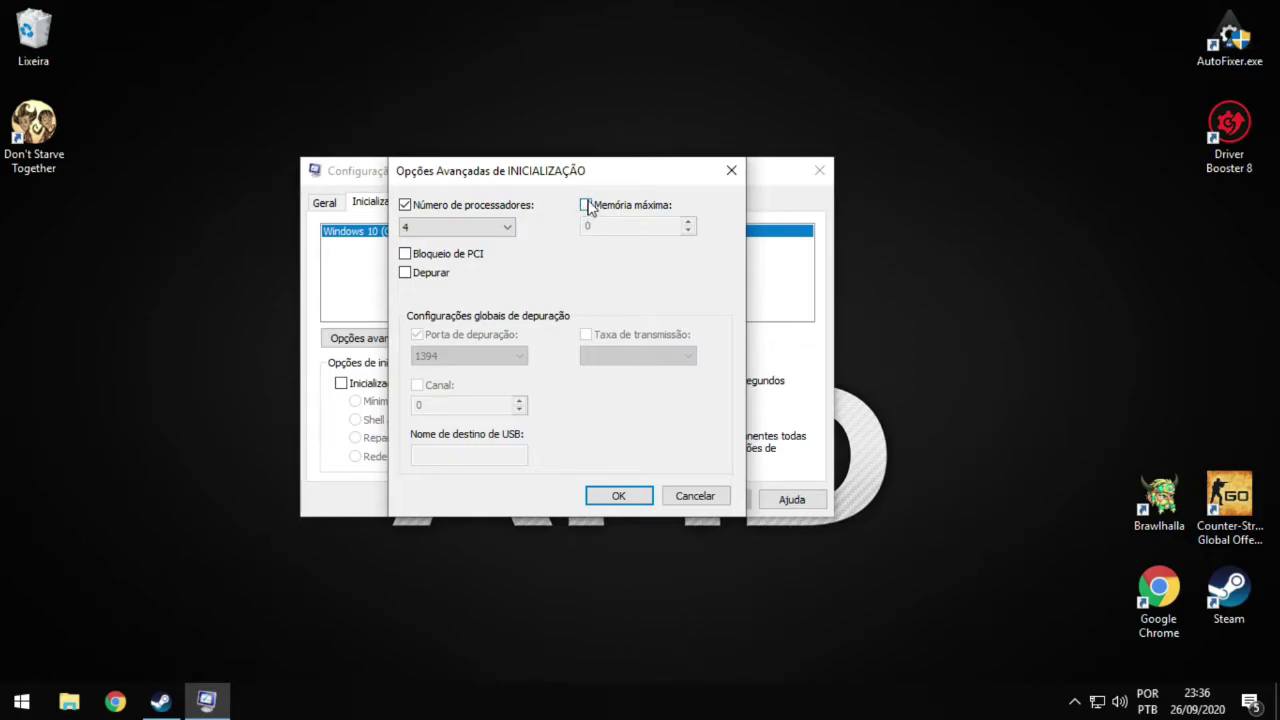
left_click(618, 498)
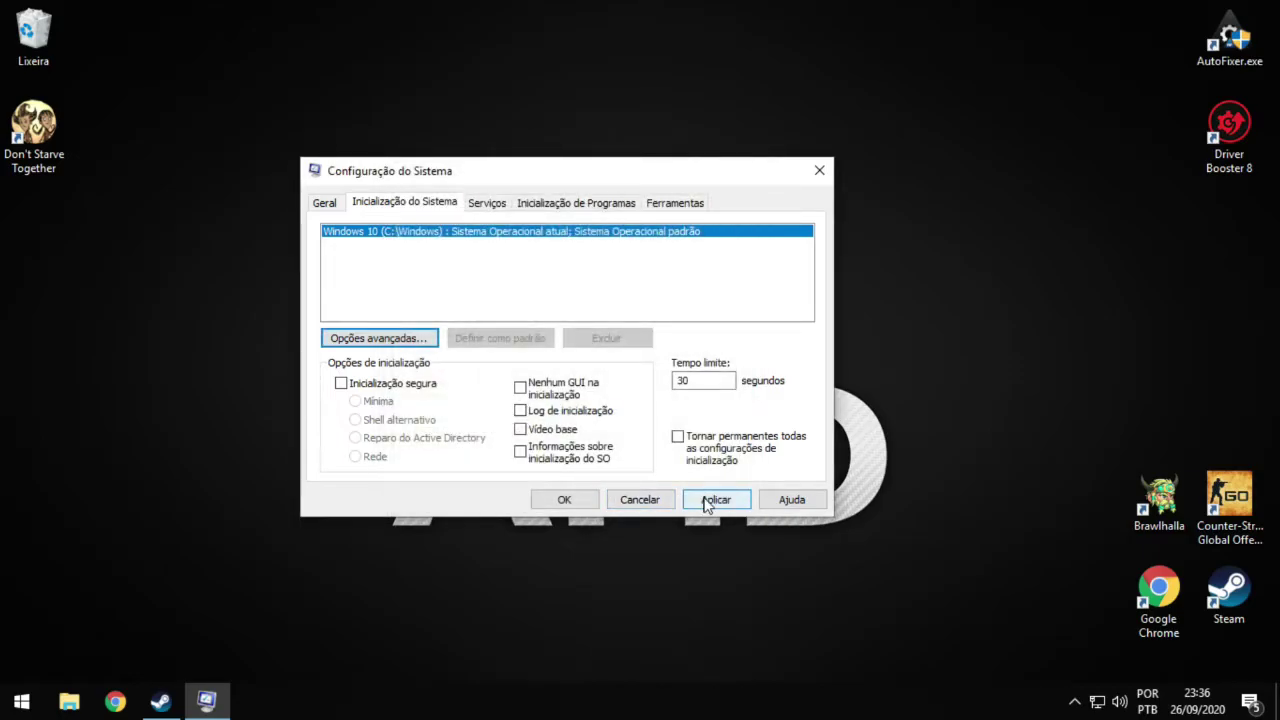
Step: Find the wuauserv service in the Task Manager services list, check its available actions, and close Task Manager and Configuração do Sistema
key("ctrl+shift+Escape")
left_click_drag(781, 229, 777, 617)
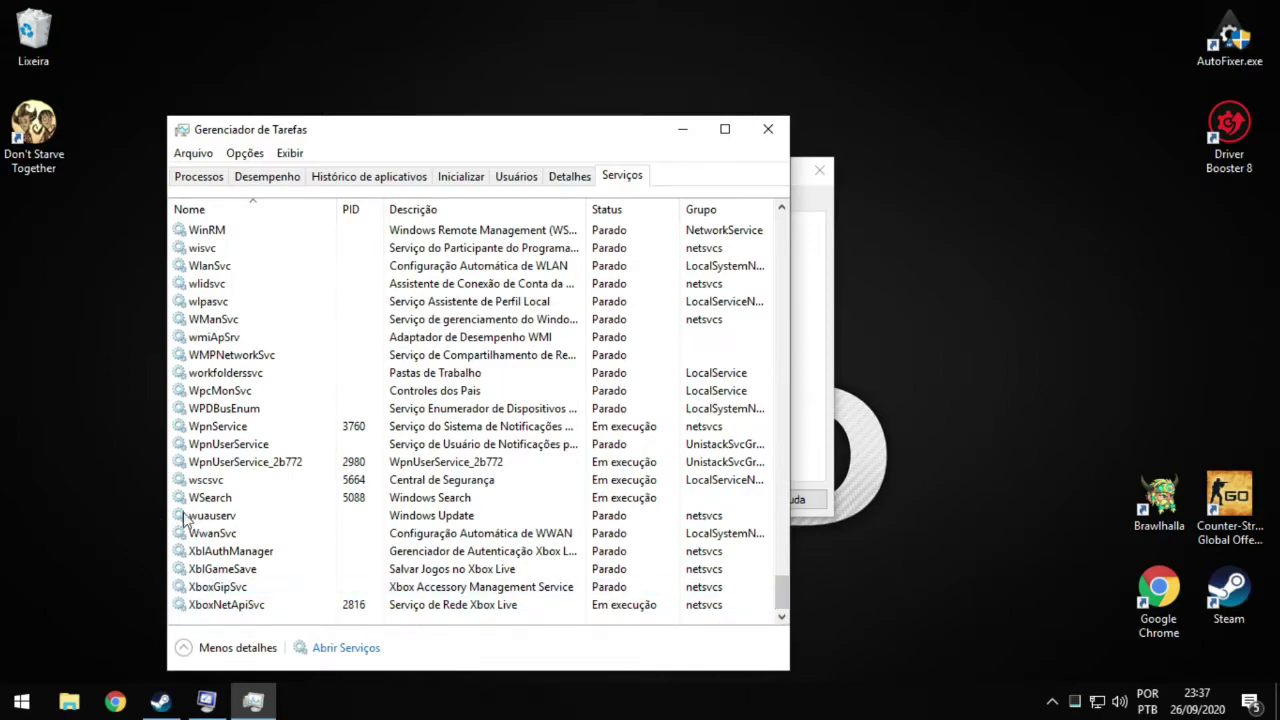
right_click(272, 524)
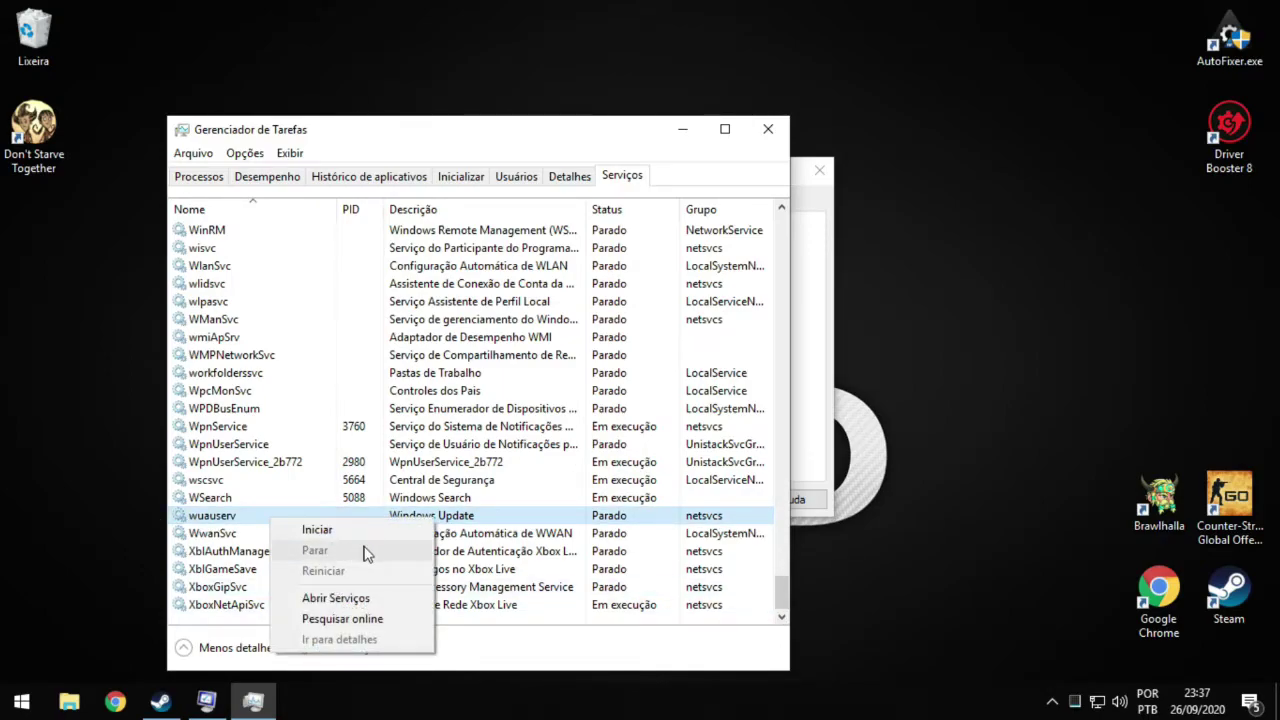
left_click(548, 146)
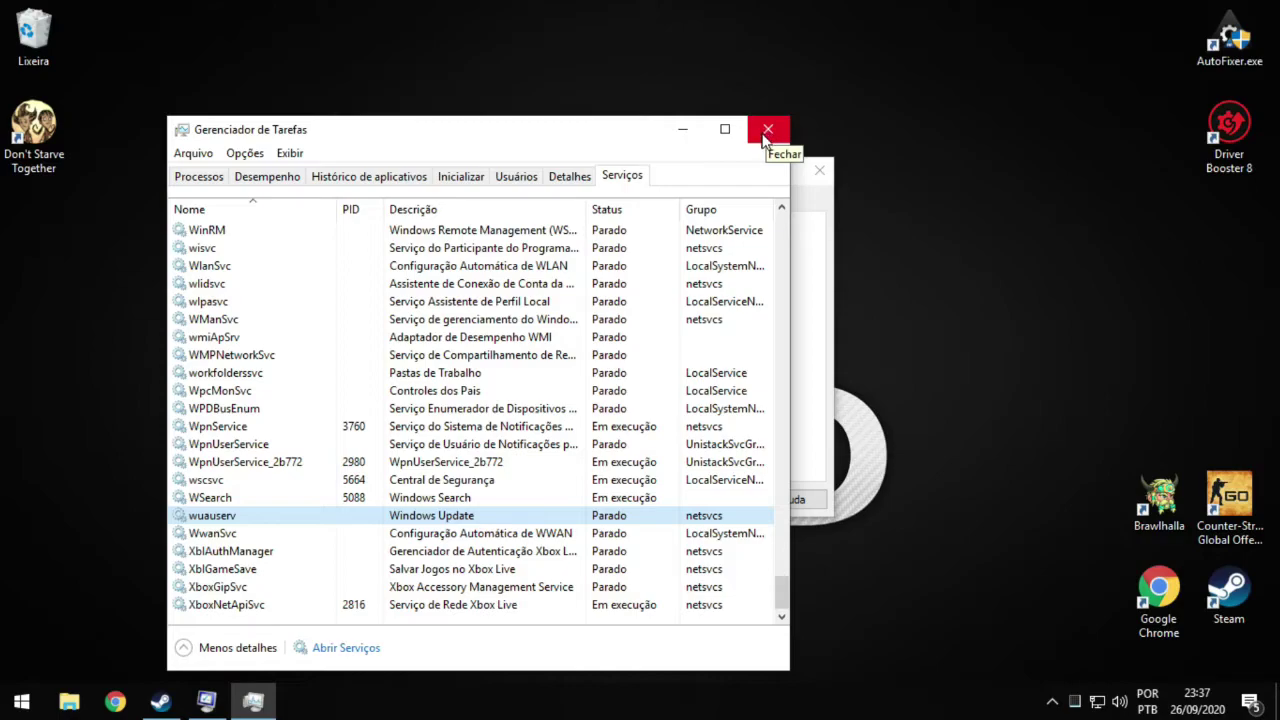
left_click(762, 139)
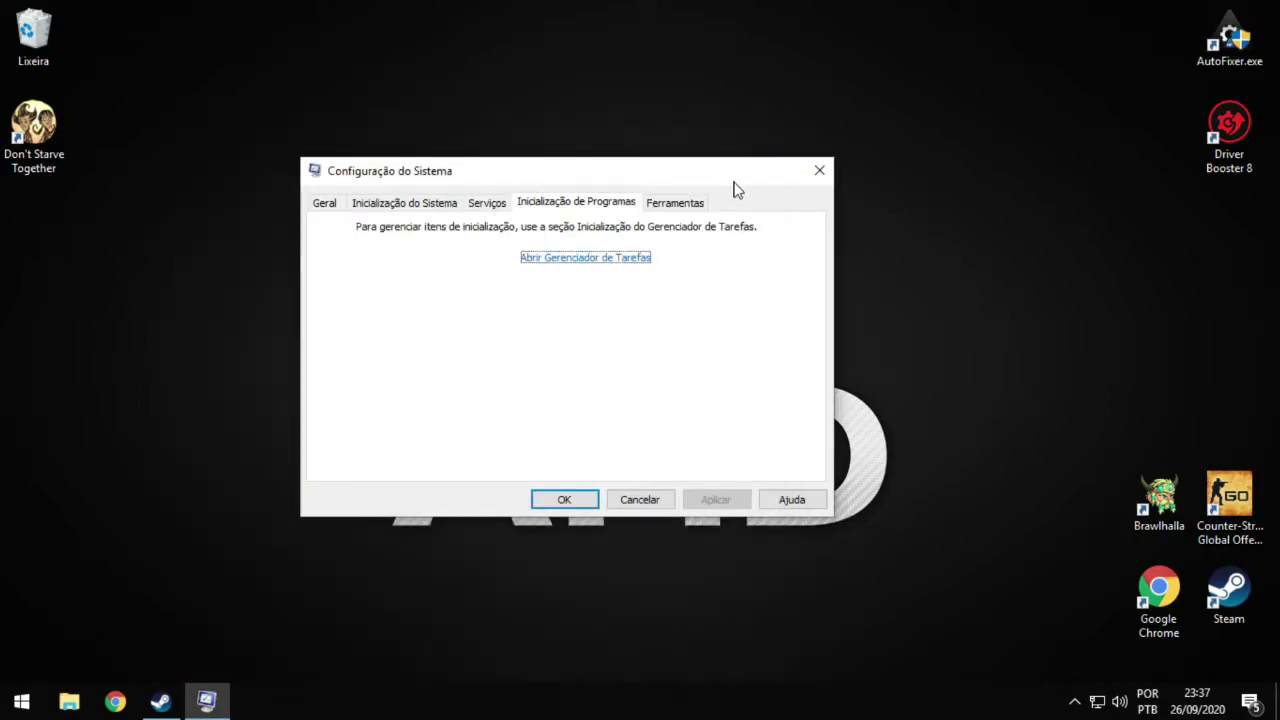
left_click(818, 172)
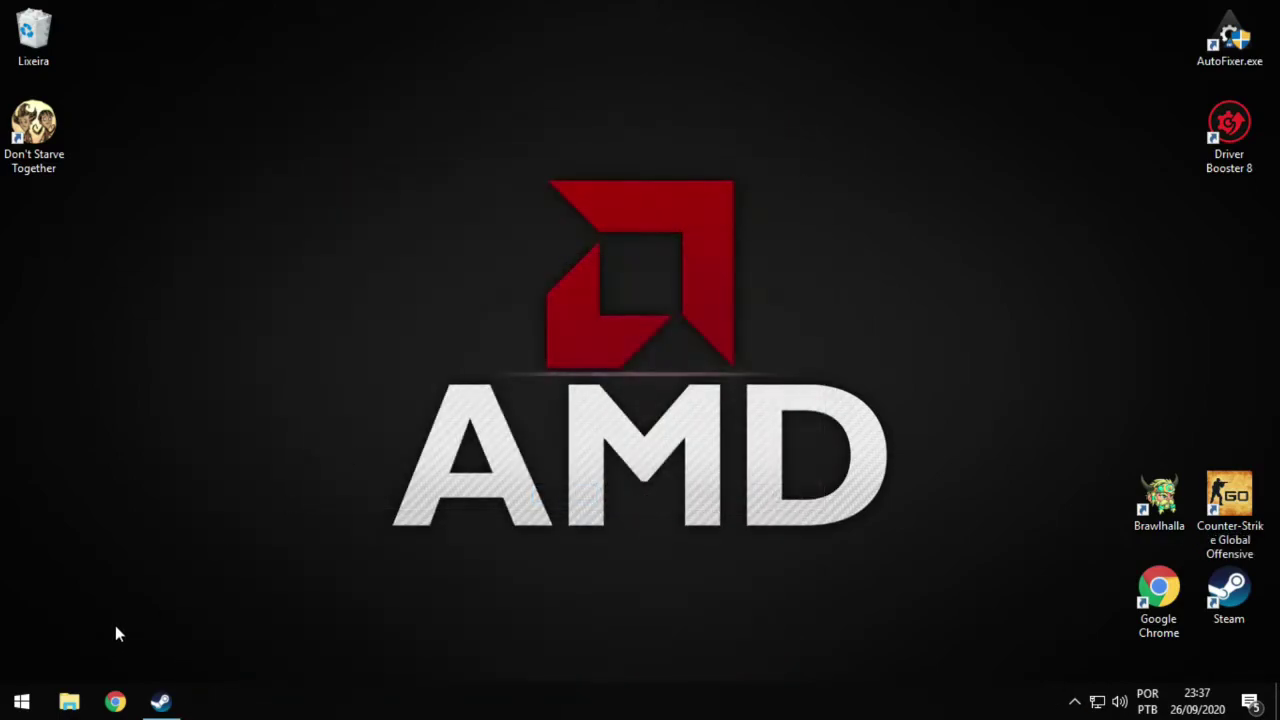
Step: Open Opções de Energia, review the power plans in the additional power settings, and close both windows
right_click(38, 690)
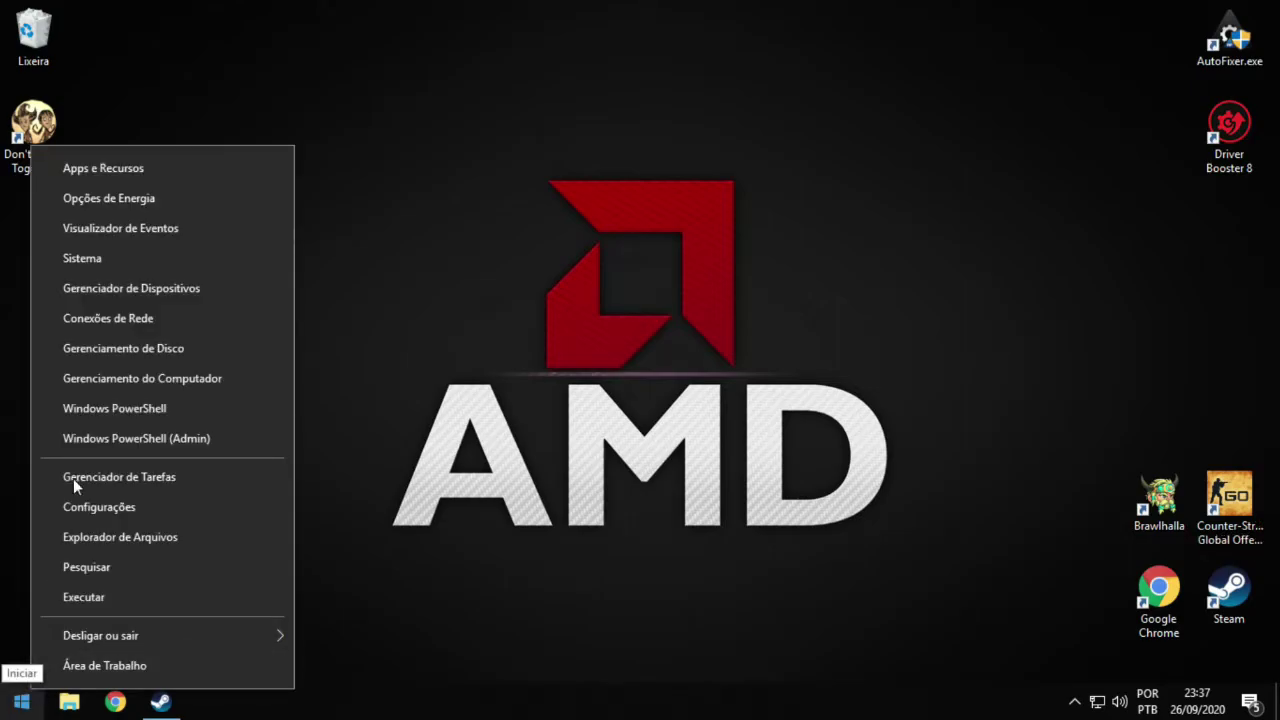
left_click(146, 201)
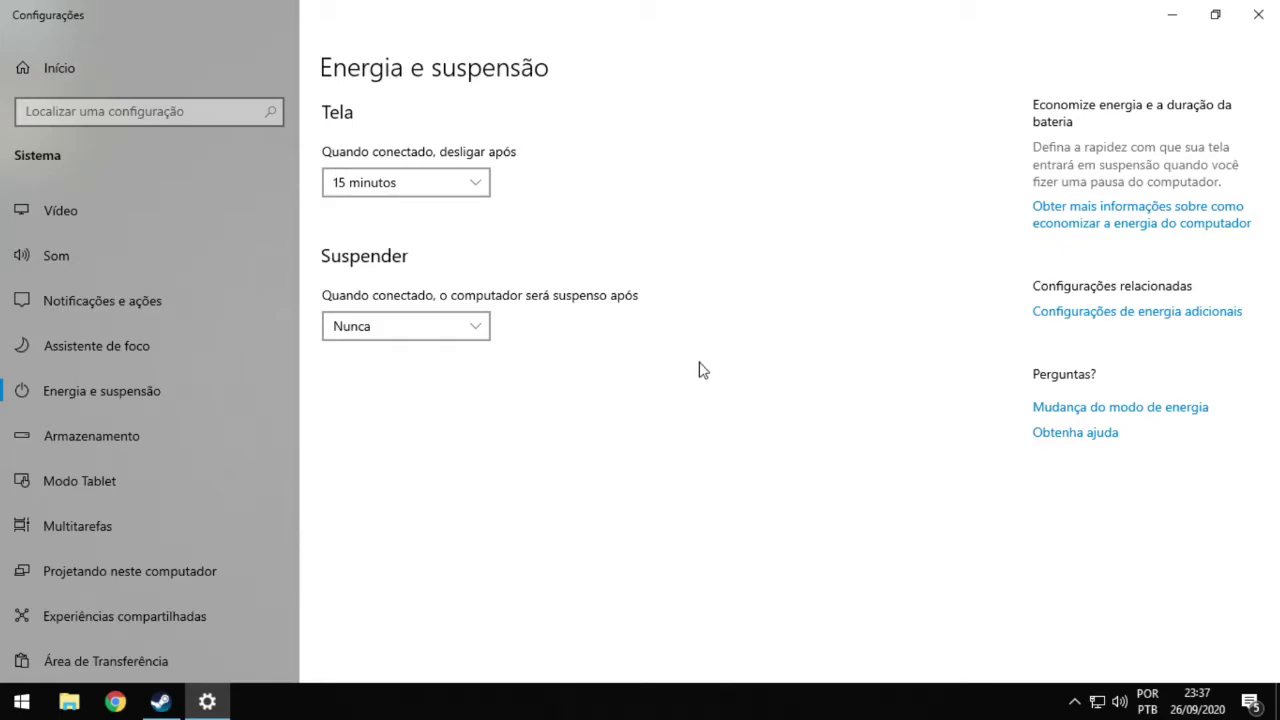
left_click(1053, 318)
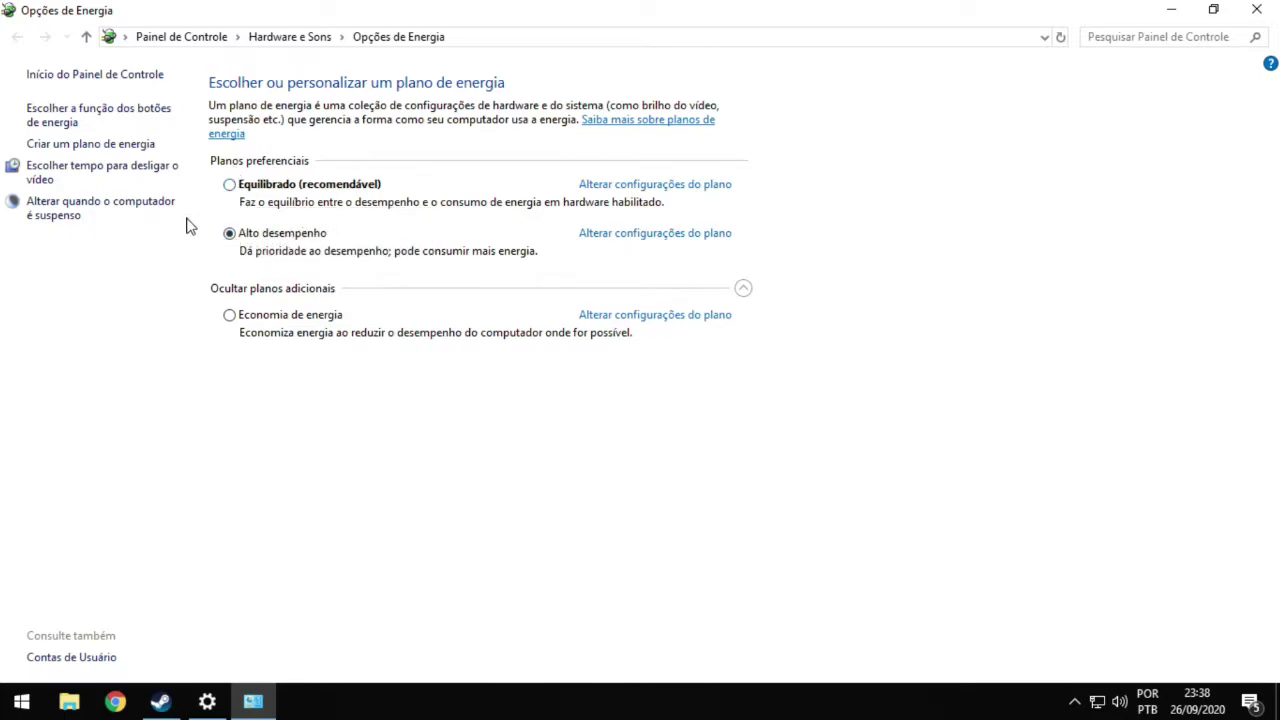
left_click(1262, 12)
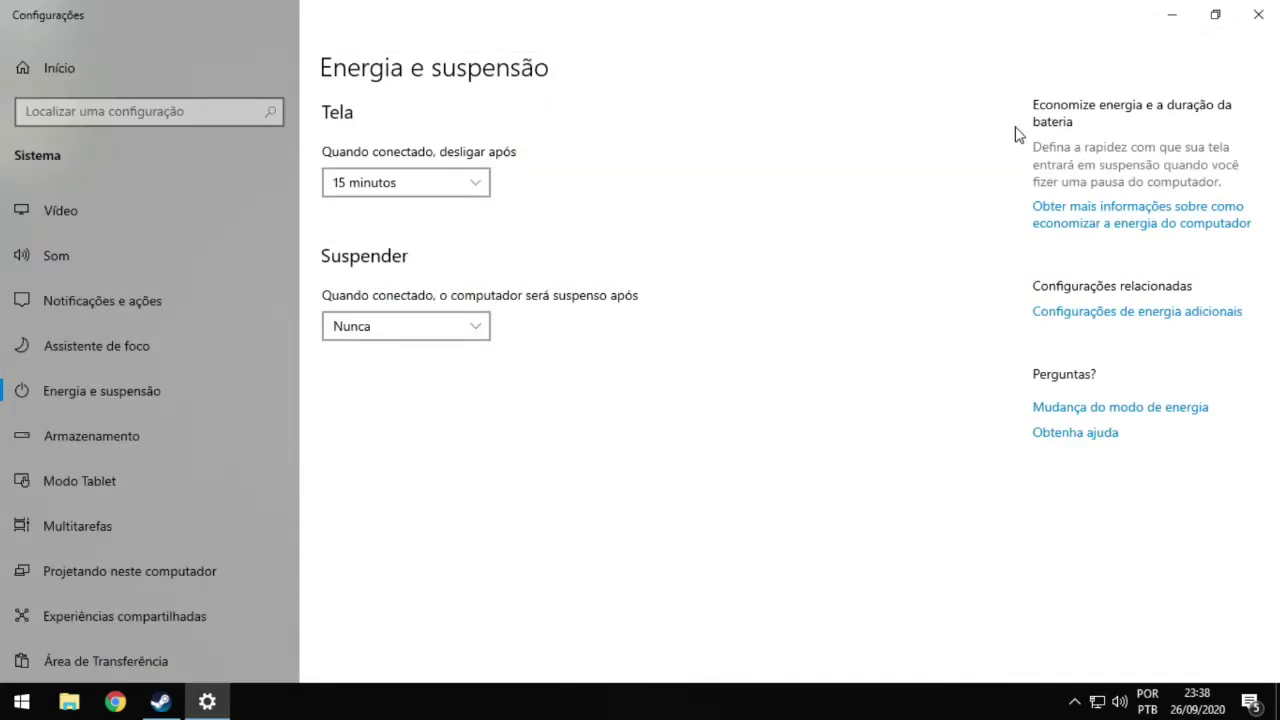
scroll(193, 548, "down", 3)
scroll(193, 548, "up", 3)
left_click(1274, 10)
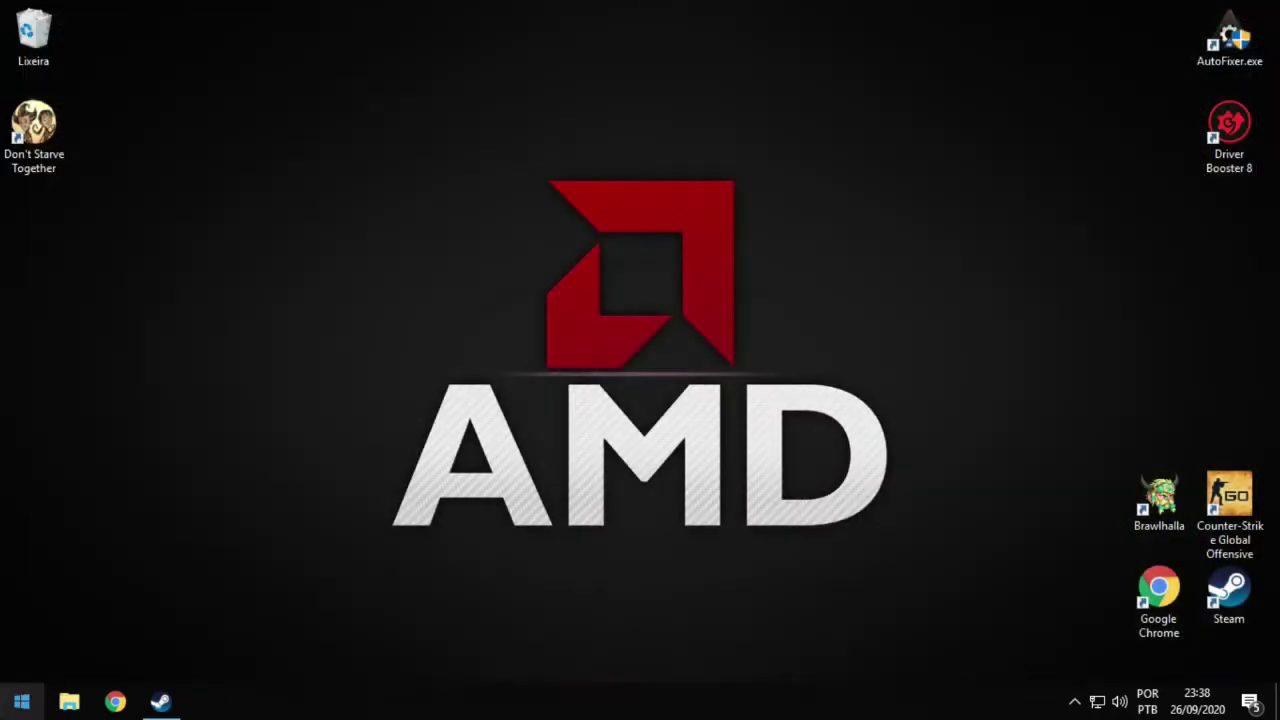
Step: Search Windows for "desempenho", open the appearance and performance adjustment, and review its Efeitos Visuais options
right_click(21, 701)
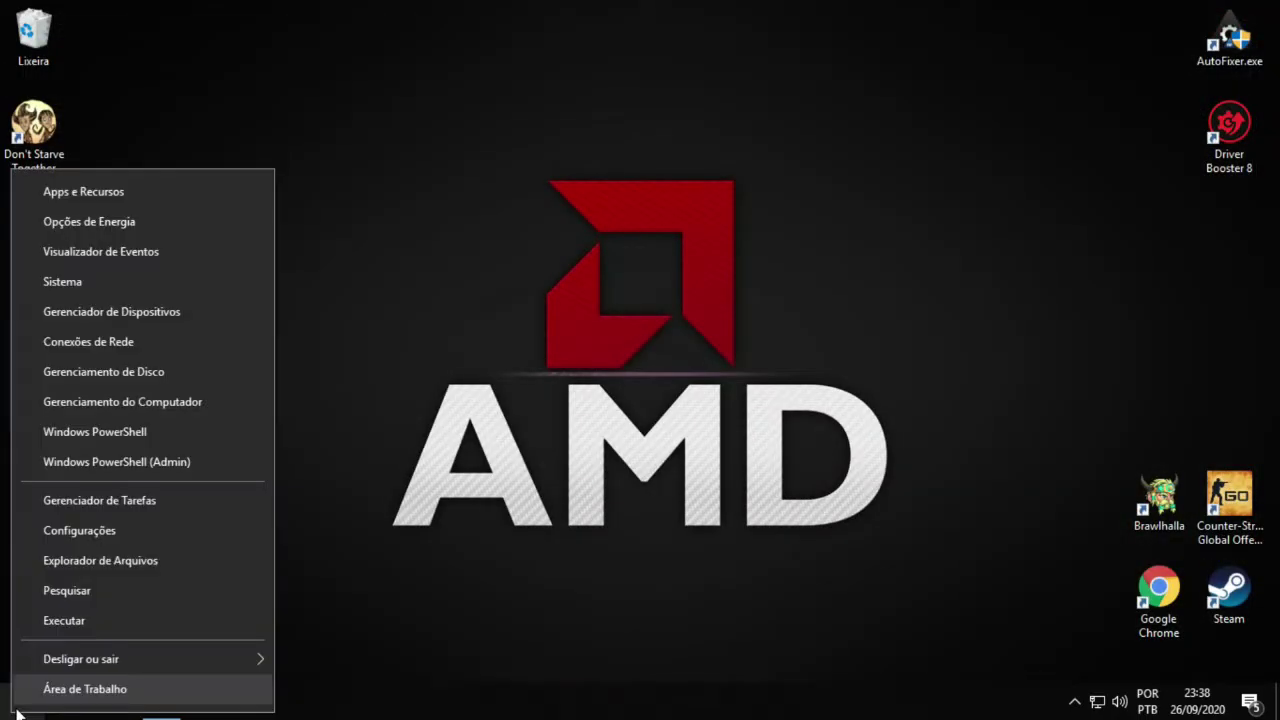
left_click(82, 603)
type("desempenho")
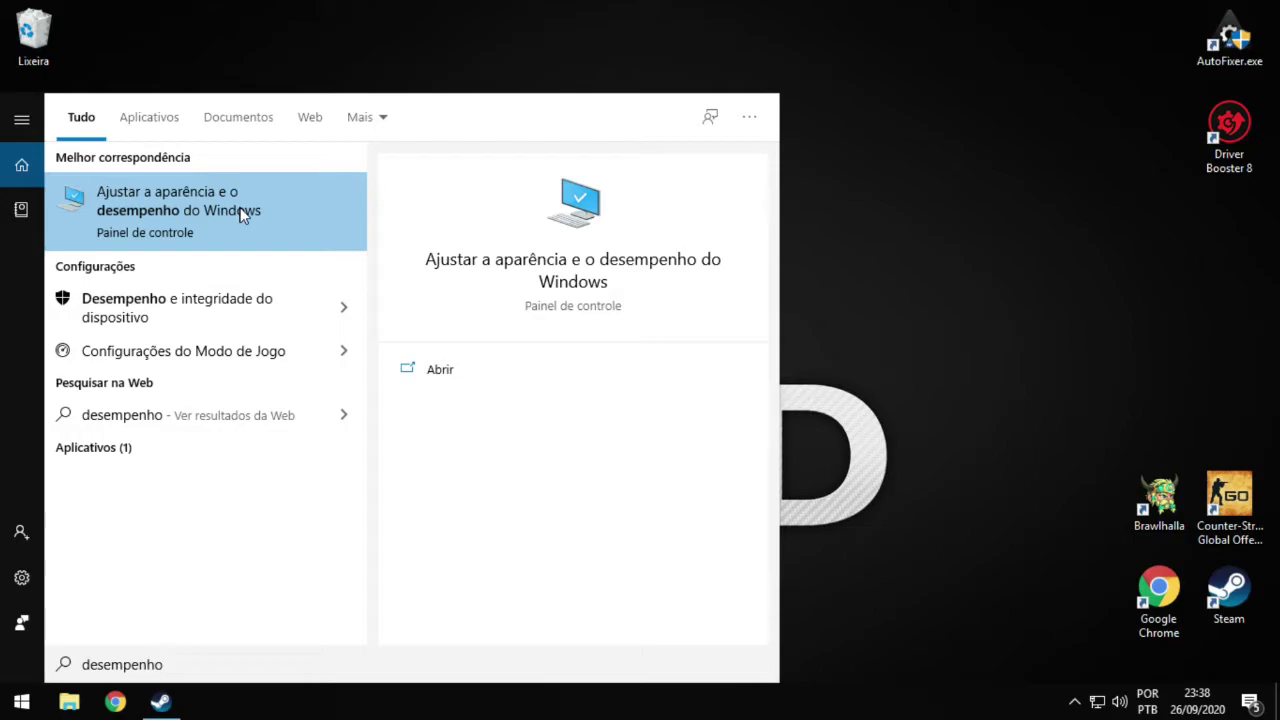
left_click(154, 229)
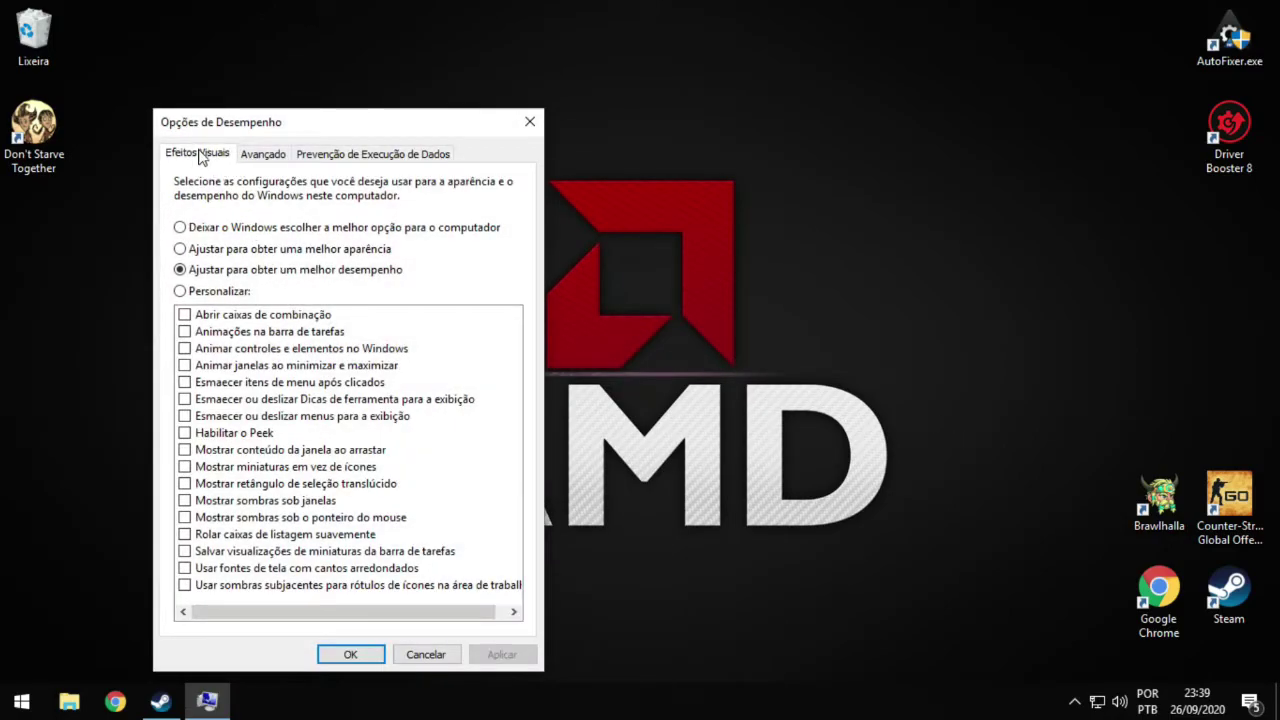
left_click_drag(229, 128, 237, 72)
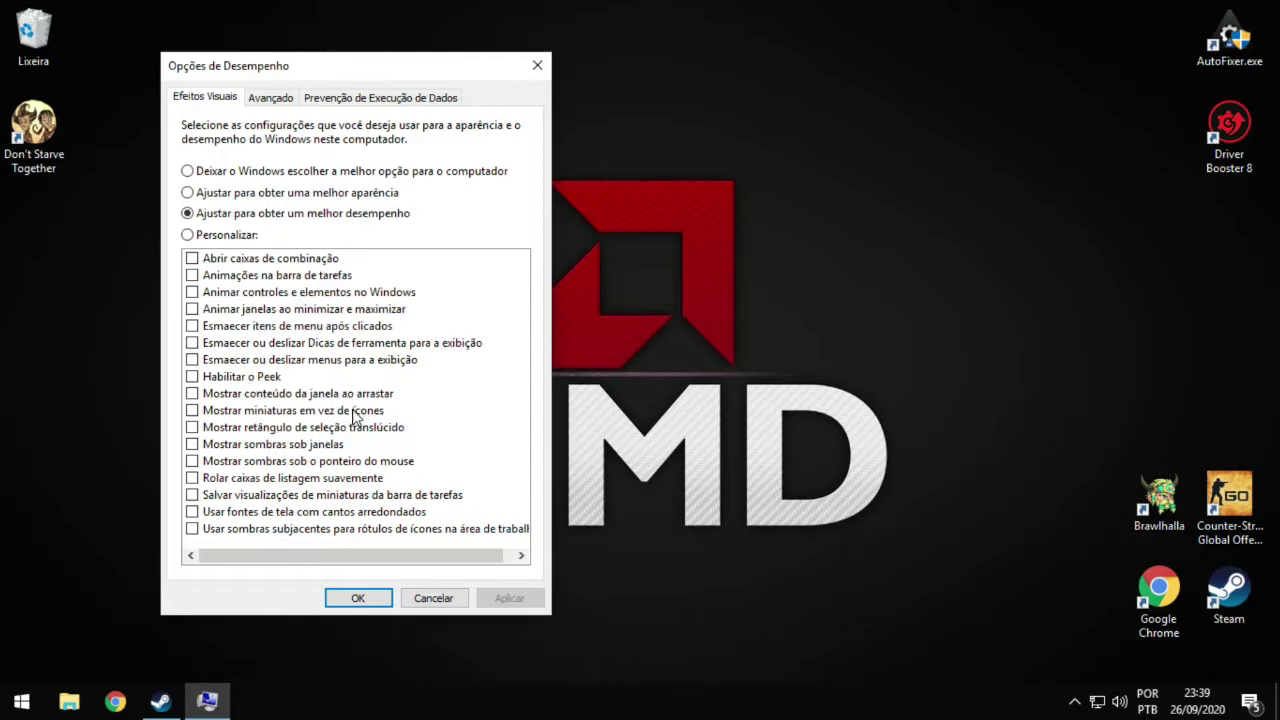
Step: Check drive C:'s custom page file size in Memória Virtual, accept the performance options, and close the browser's RAM conversion results
left_click(276, 106)
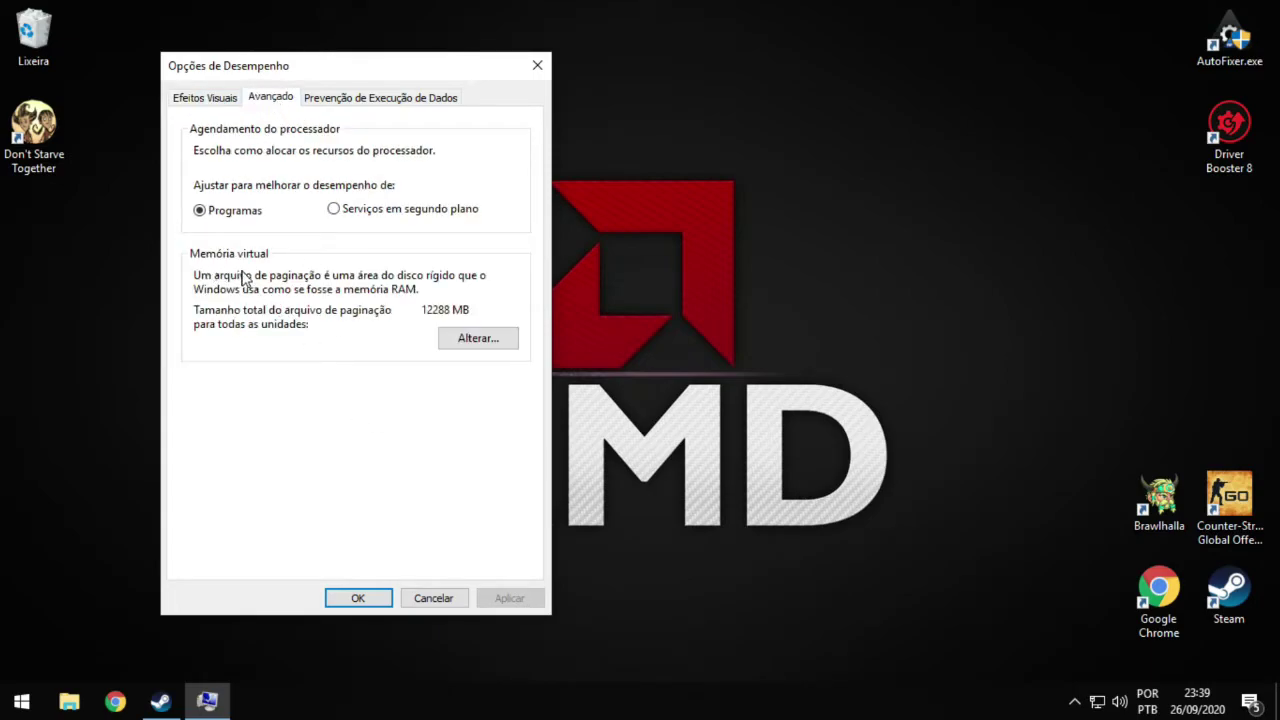
left_click(478, 339)
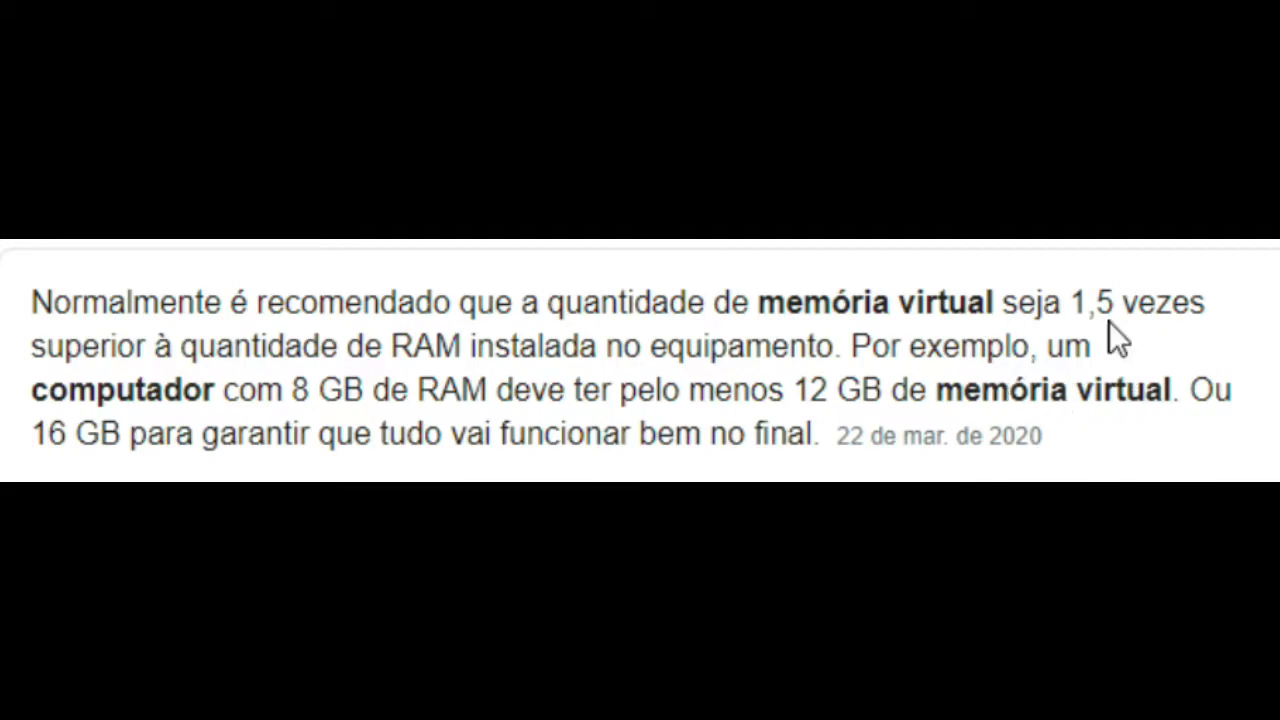
left_click_drag(1070, 302, 1113, 302)
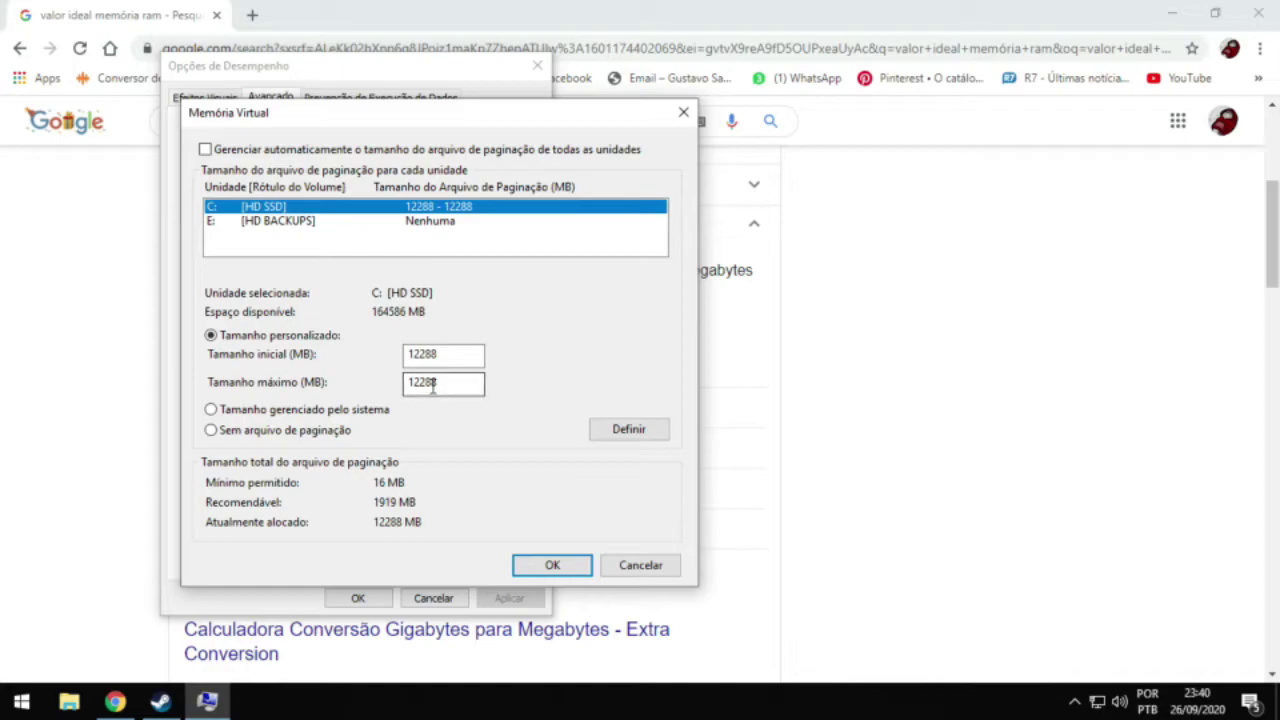
left_click(550, 565)
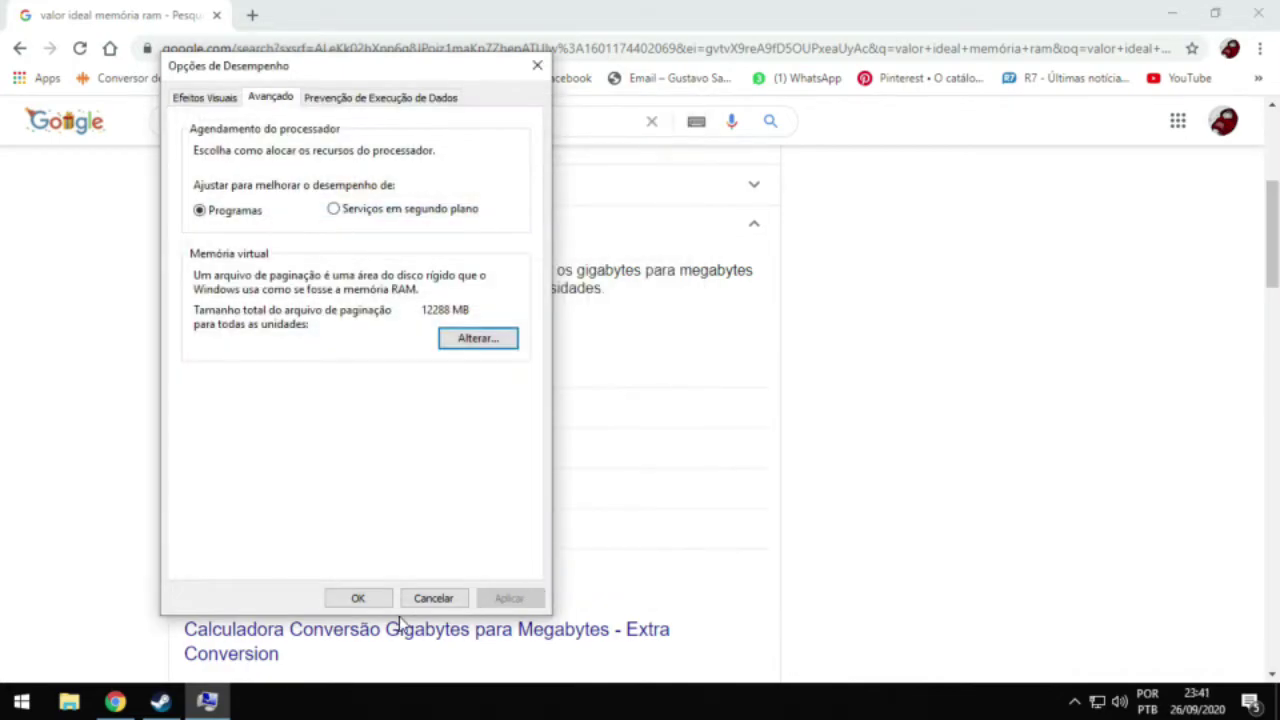
left_click(356, 600)
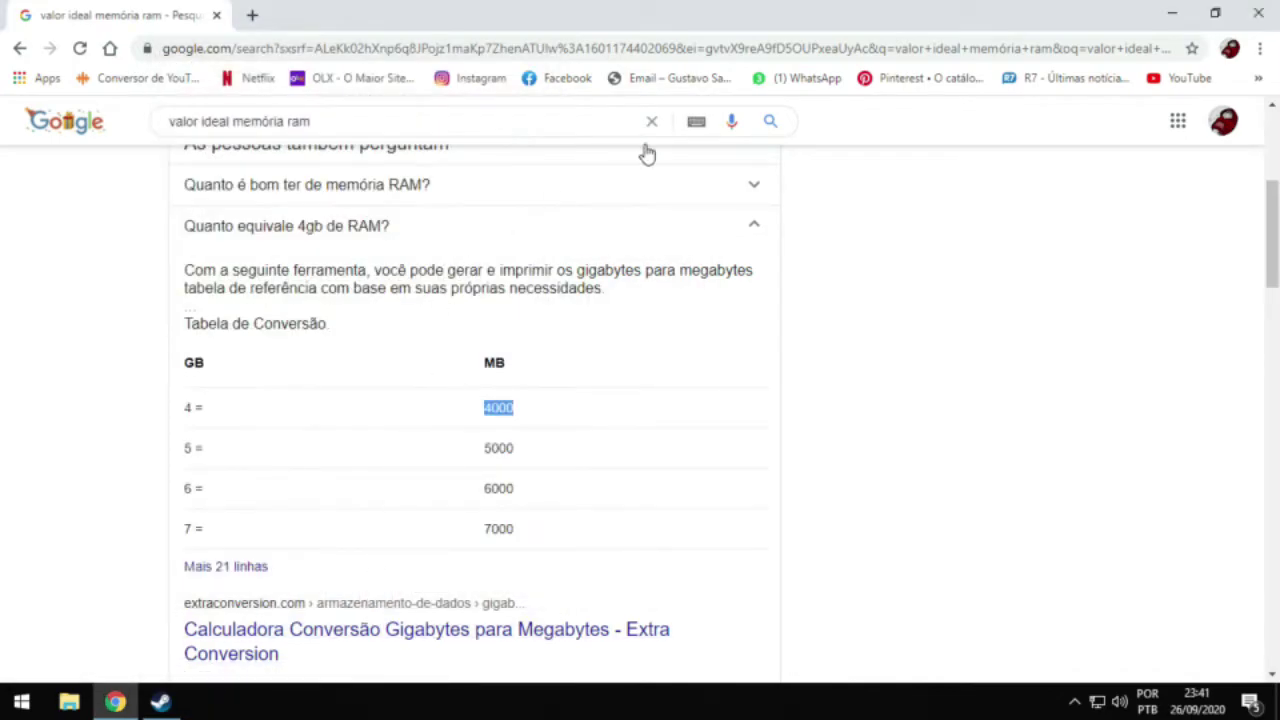
left_click(1258, 14)
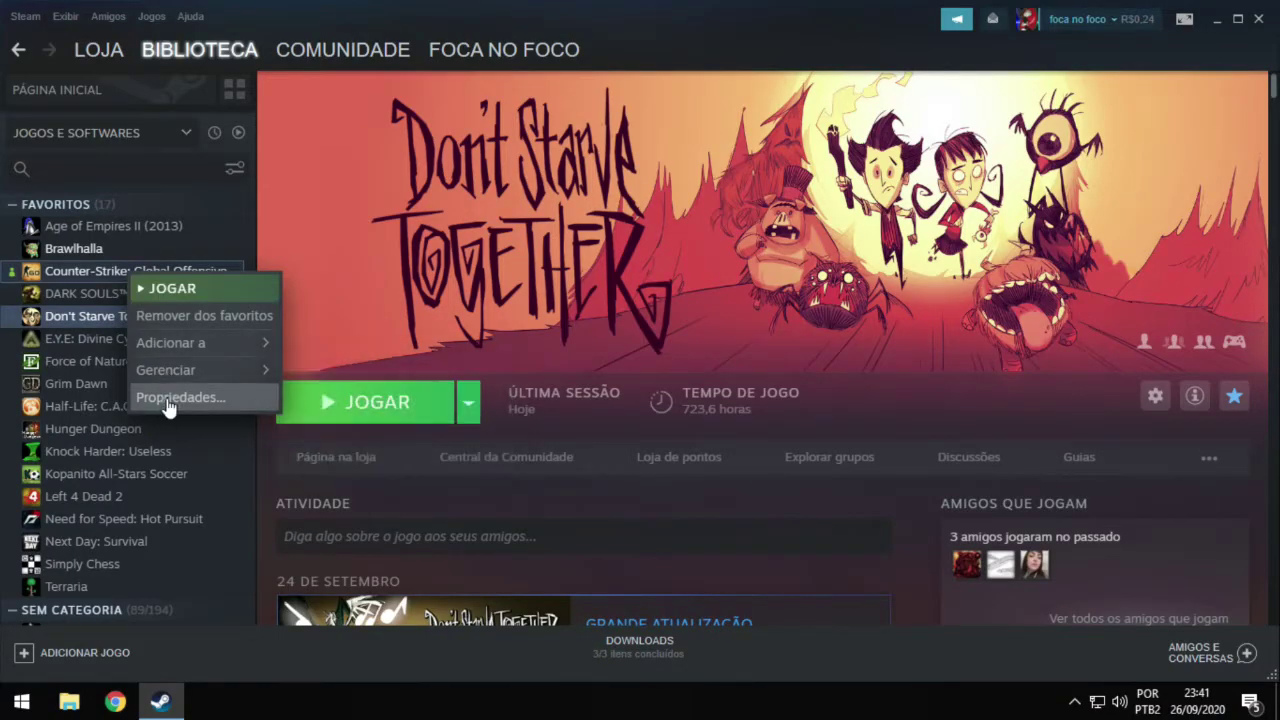
Step: Browse Counter-Strike: Global Offensive's local files from Steam to the csgo\panorama folder, inspect its subfolders, and close the folder window
left_click(161, 398)
left_click(566, 91)
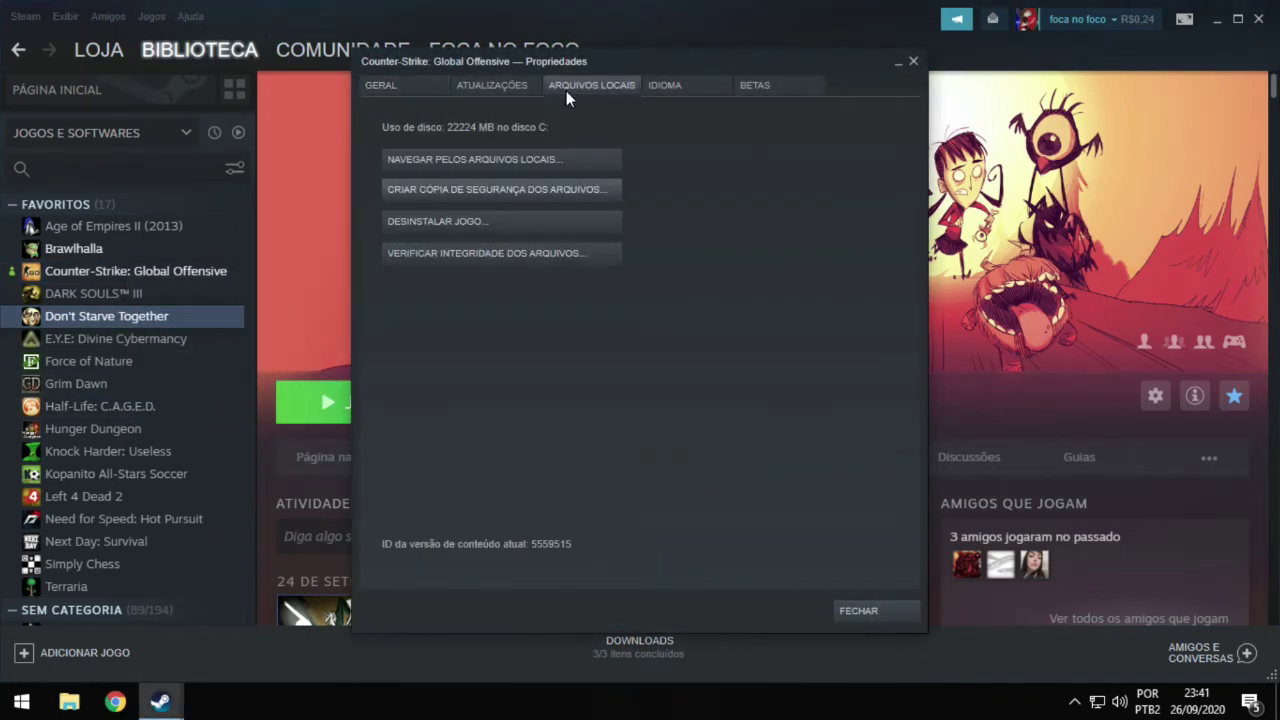
left_click(562, 158)
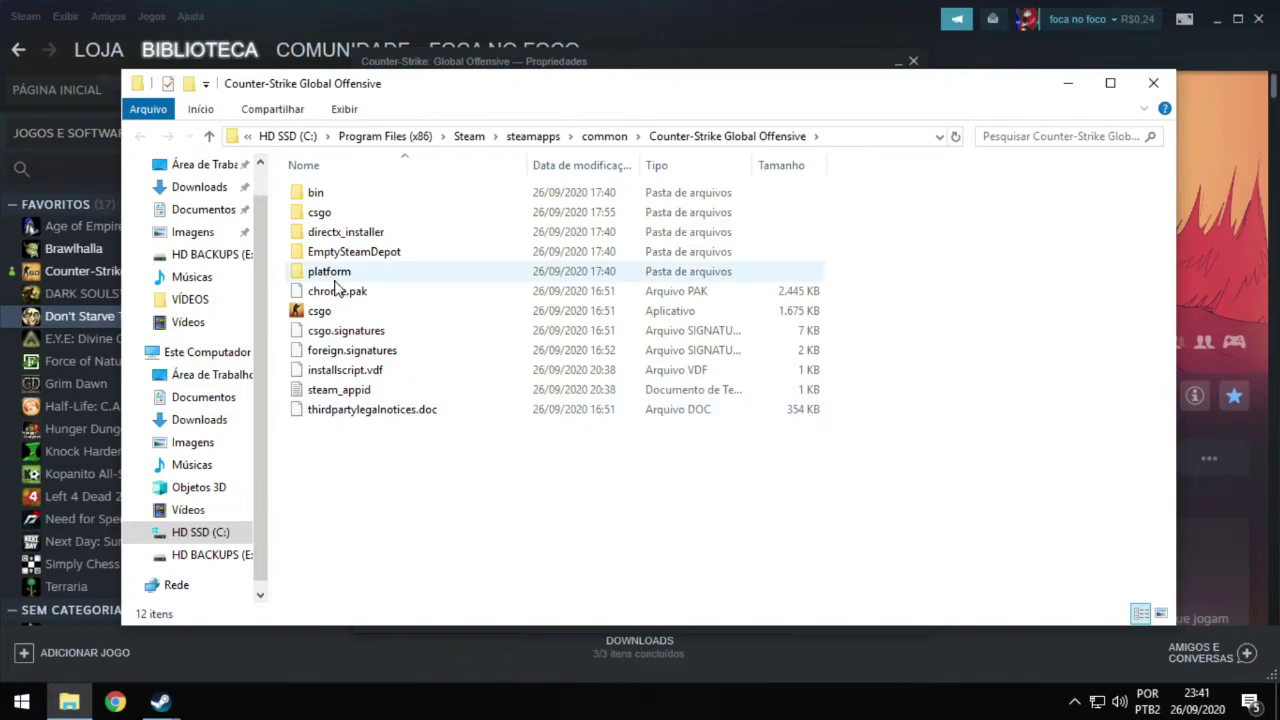
double_click(340, 213)
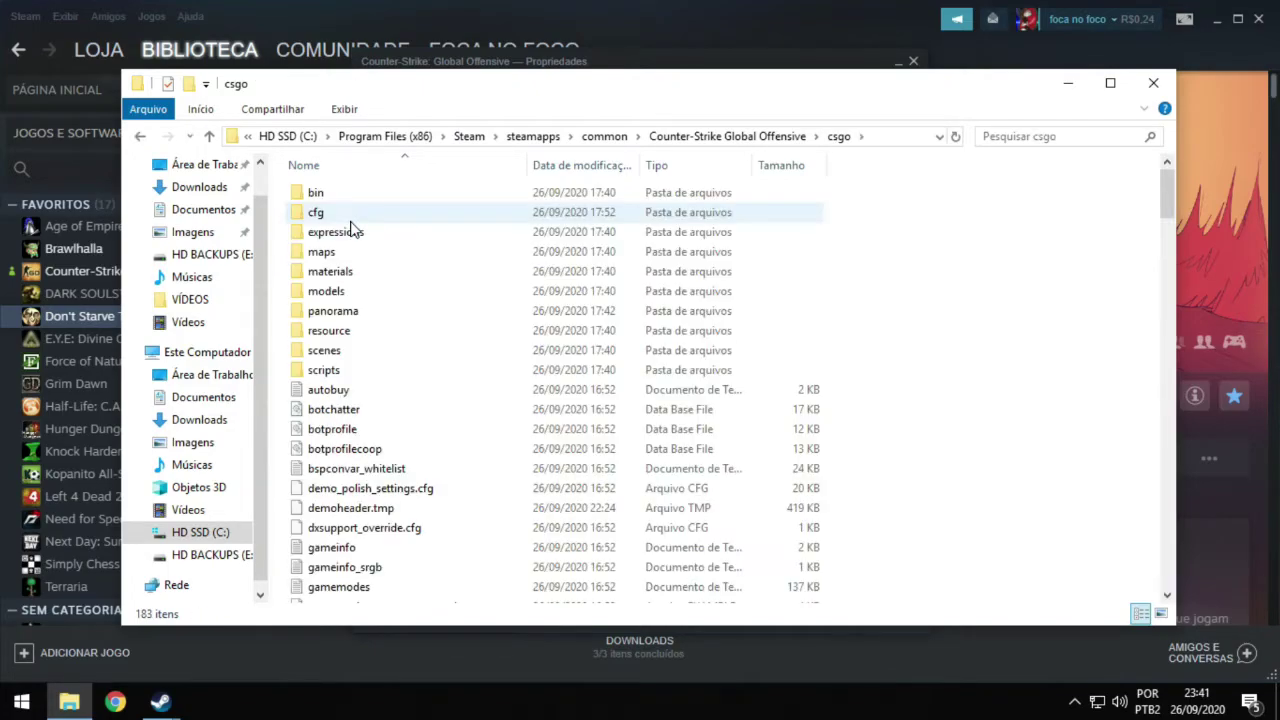
double_click(352, 313)
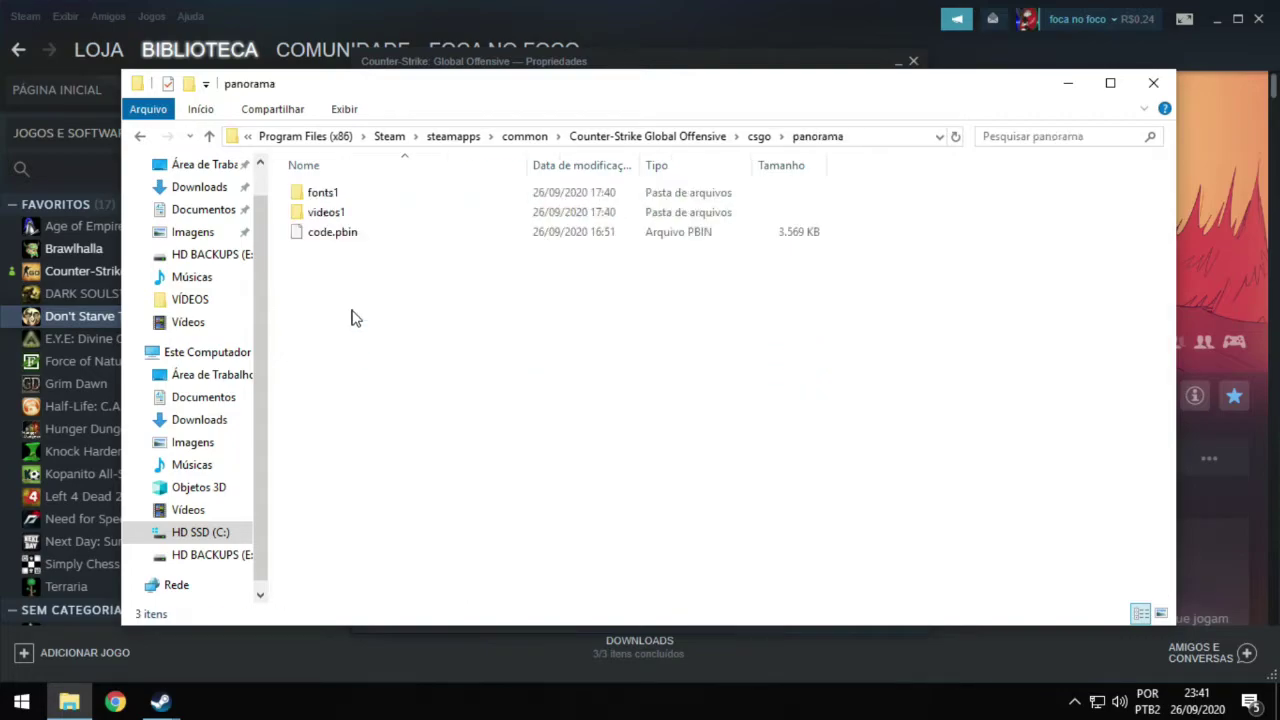
right_click(351, 200)
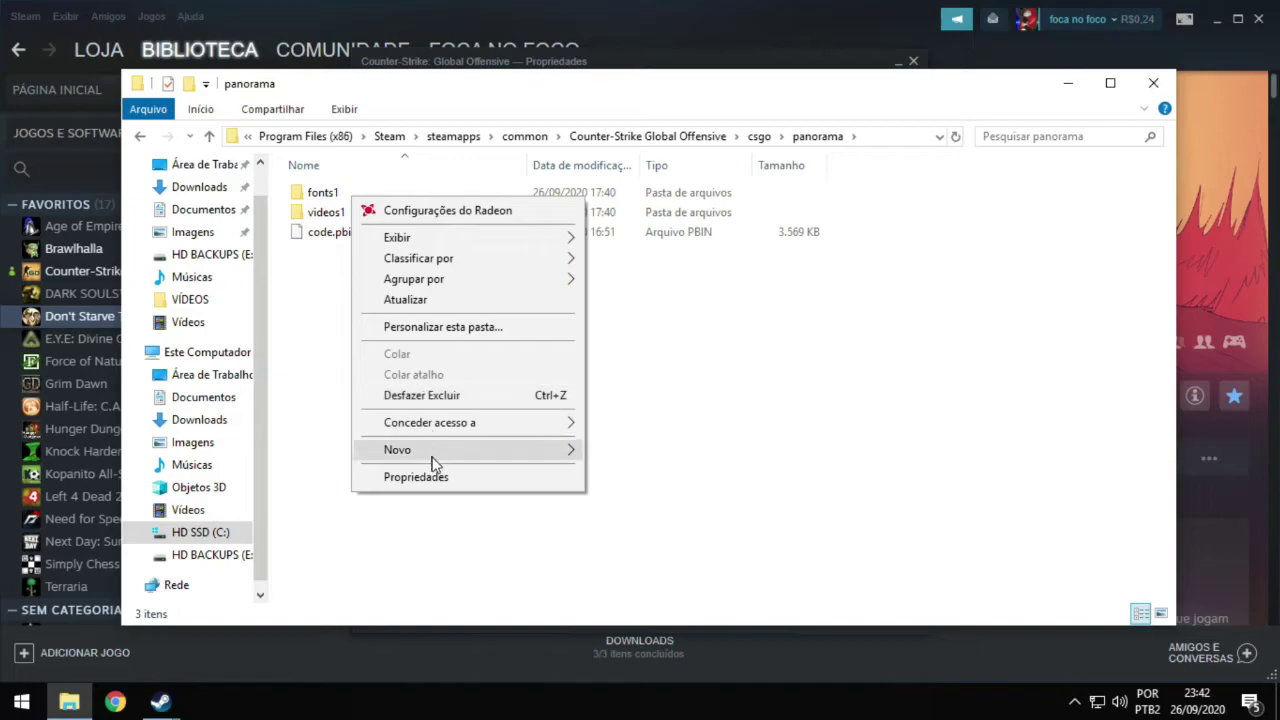
left_click(336, 207)
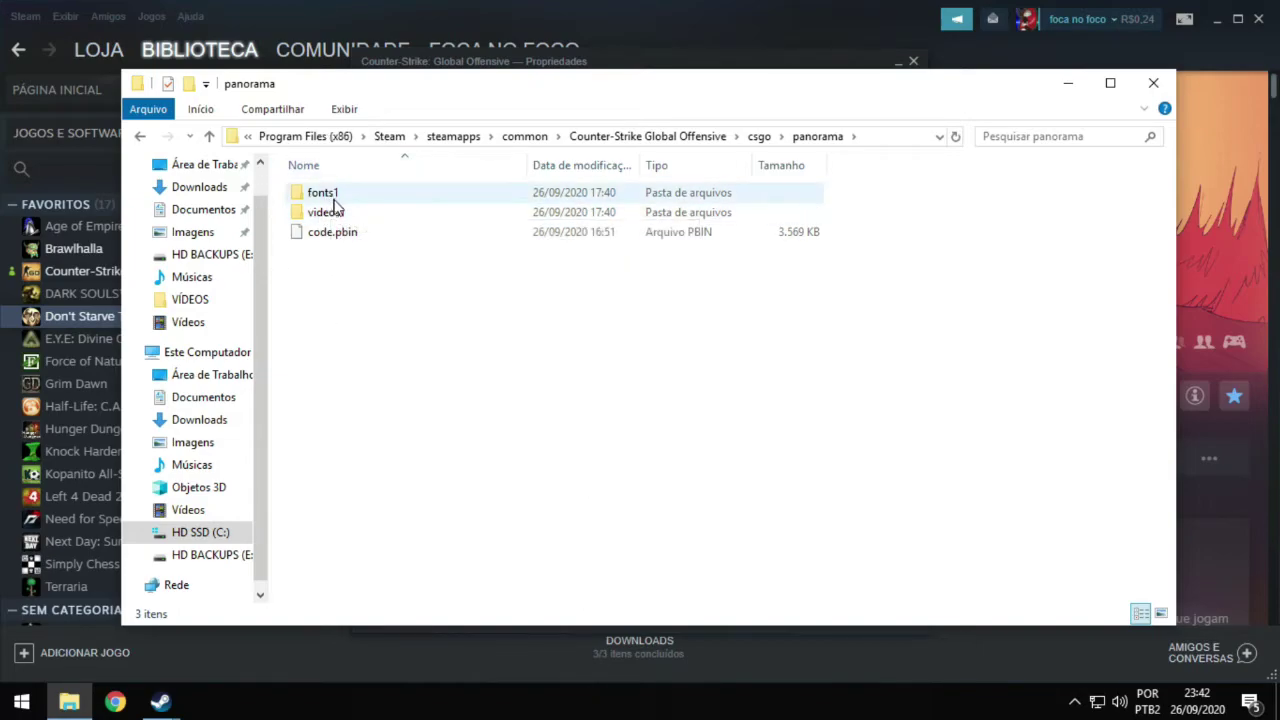
left_click(1152, 86)
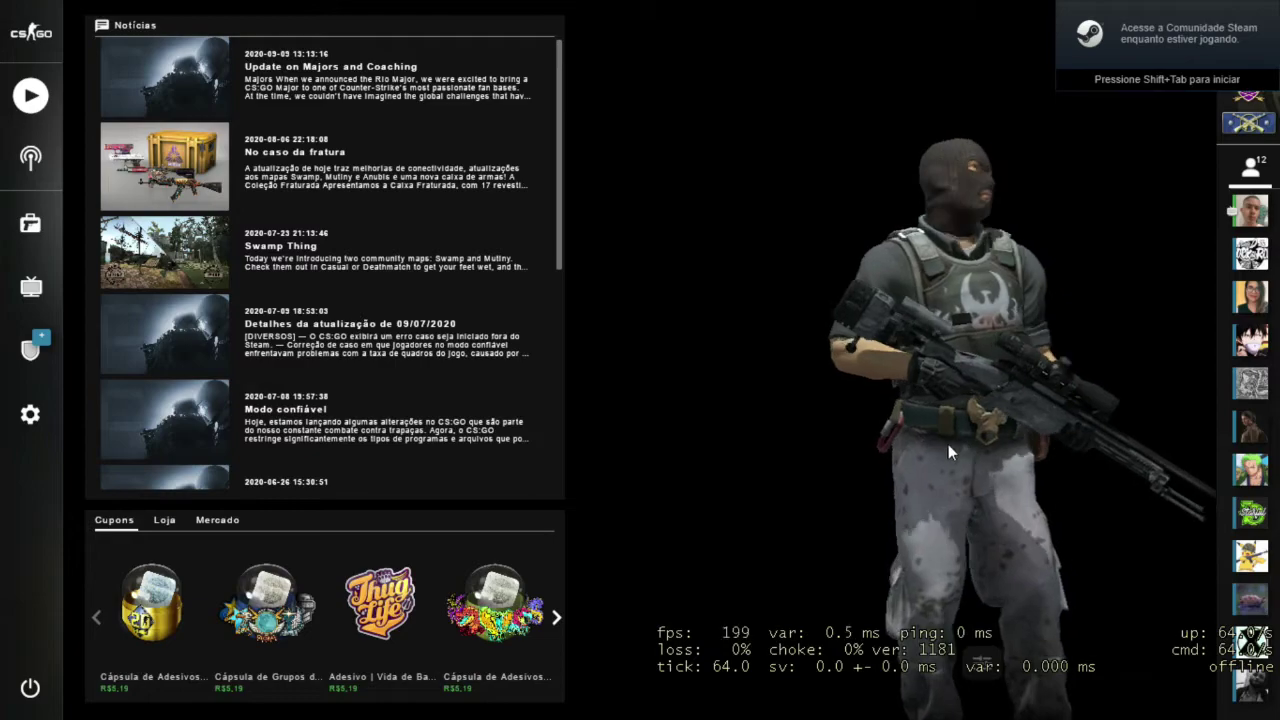
Step: Show the video settings in Counter-Strike: Global Offensive and choose Tela cheia as Modo de exibição
key("Escape")
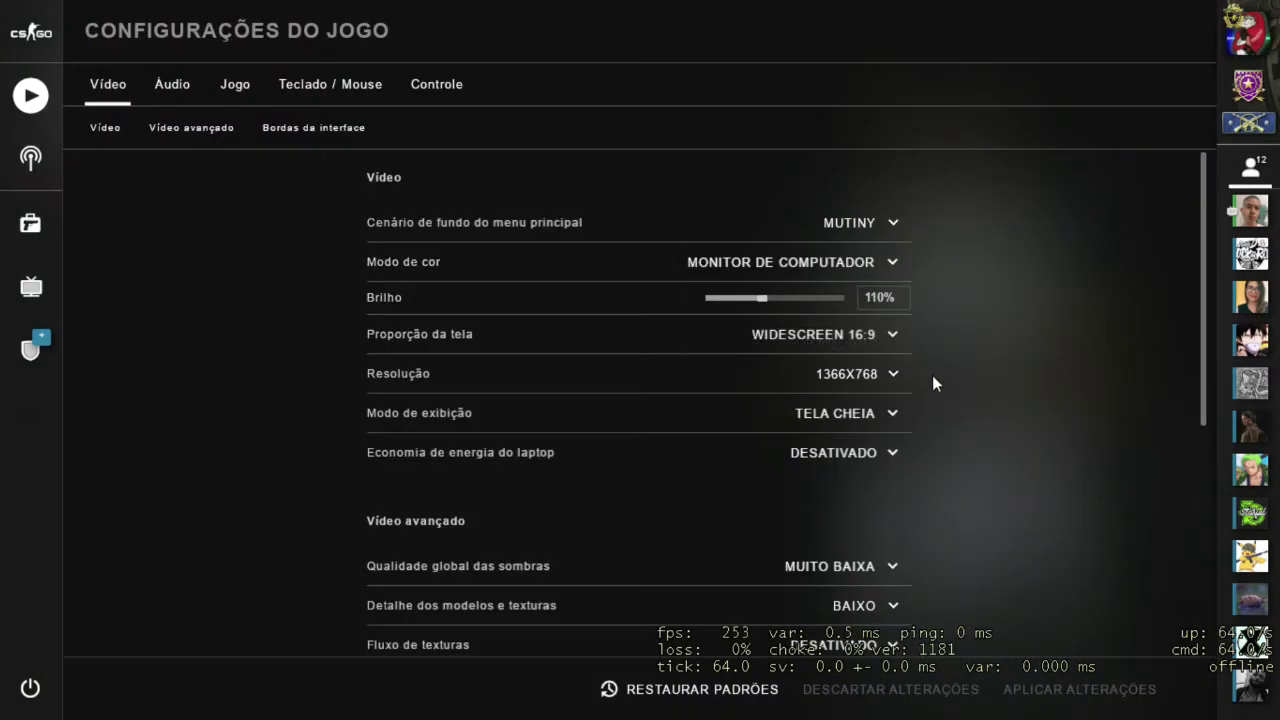
scroll(956, 375, "down", 2)
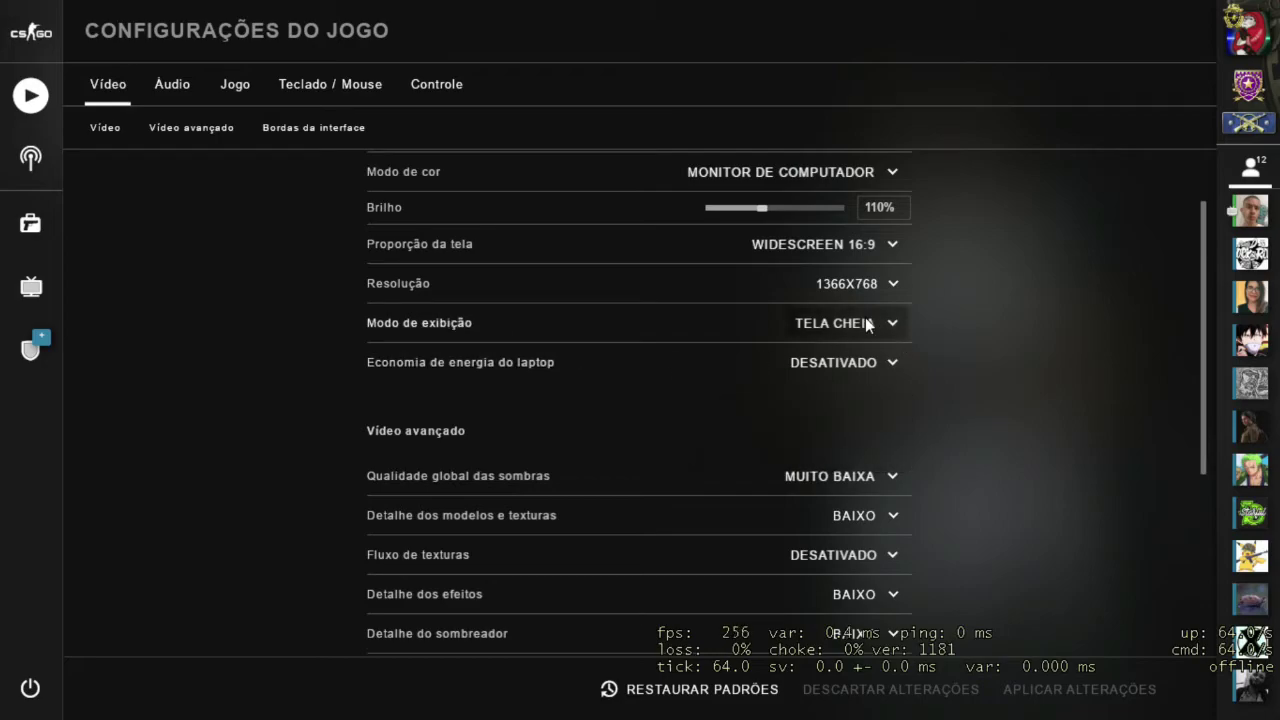
left_click(829, 323)
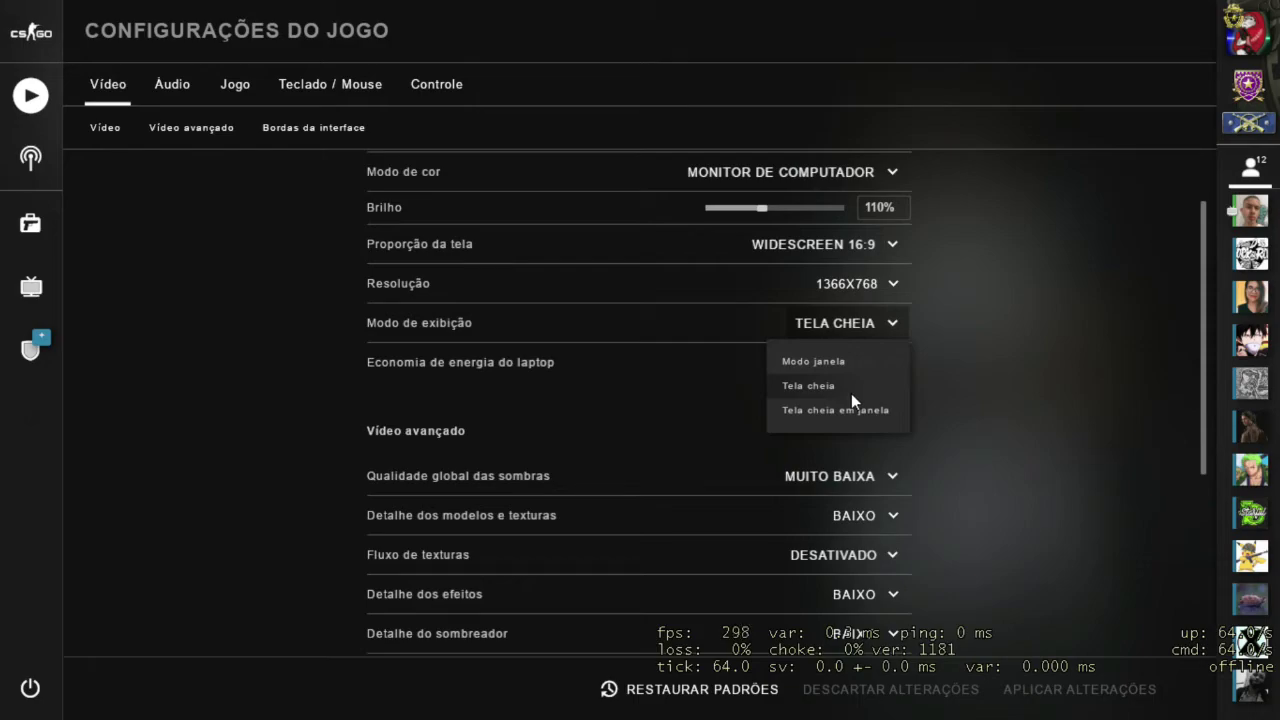
left_click(851, 393)
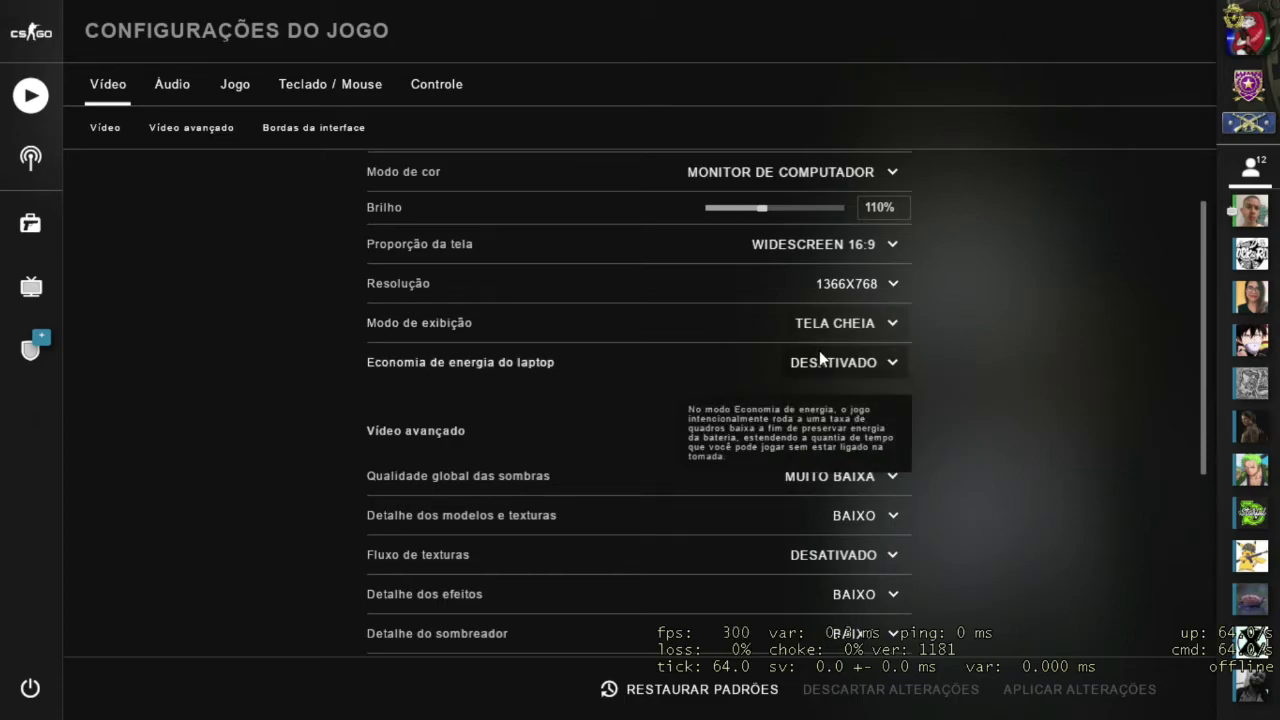
Step: Try Normal 4:3 as Proporção da tela and look through the resolutions offered for it
left_click(870, 244)
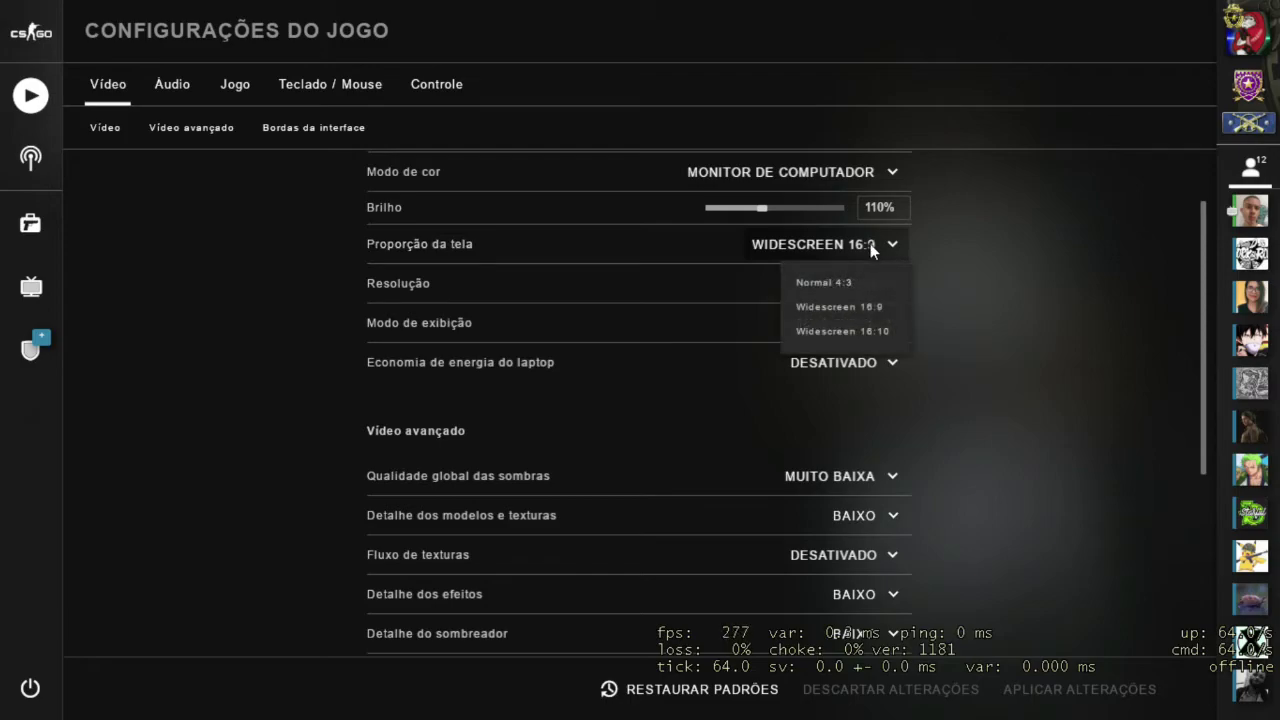
left_click(864, 287)
left_click(864, 292)
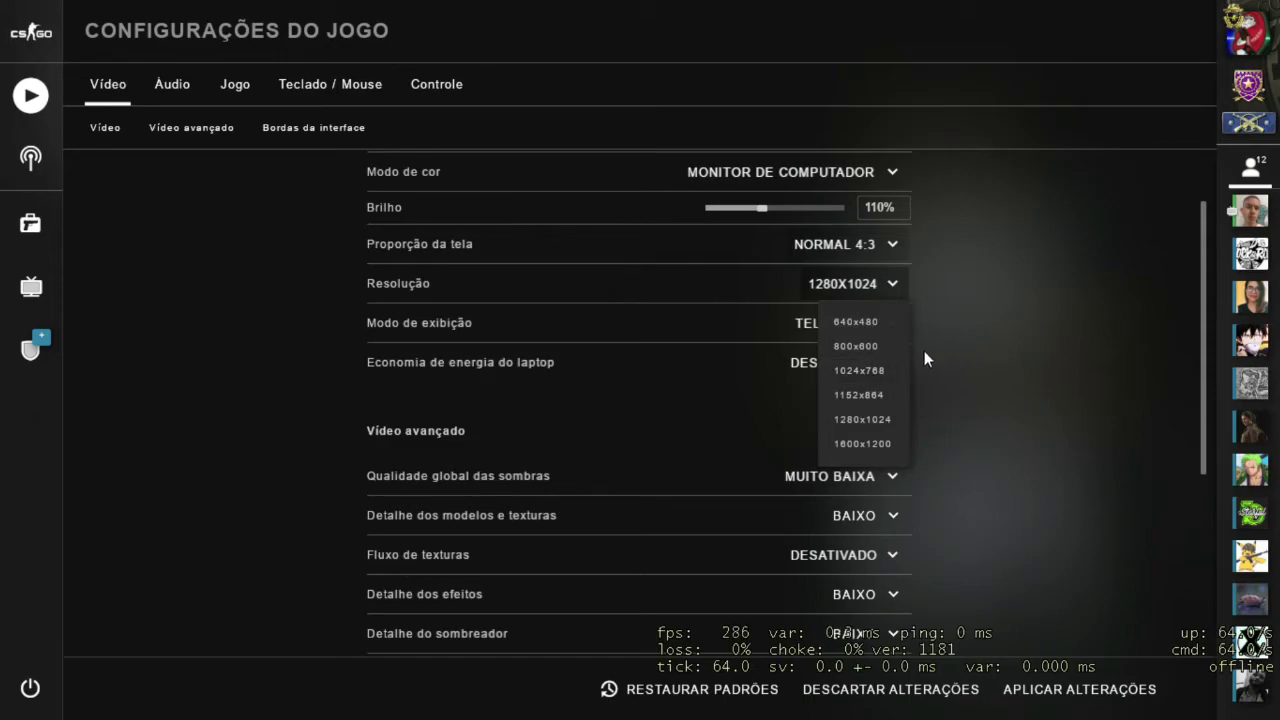
left_click(1020, 374)
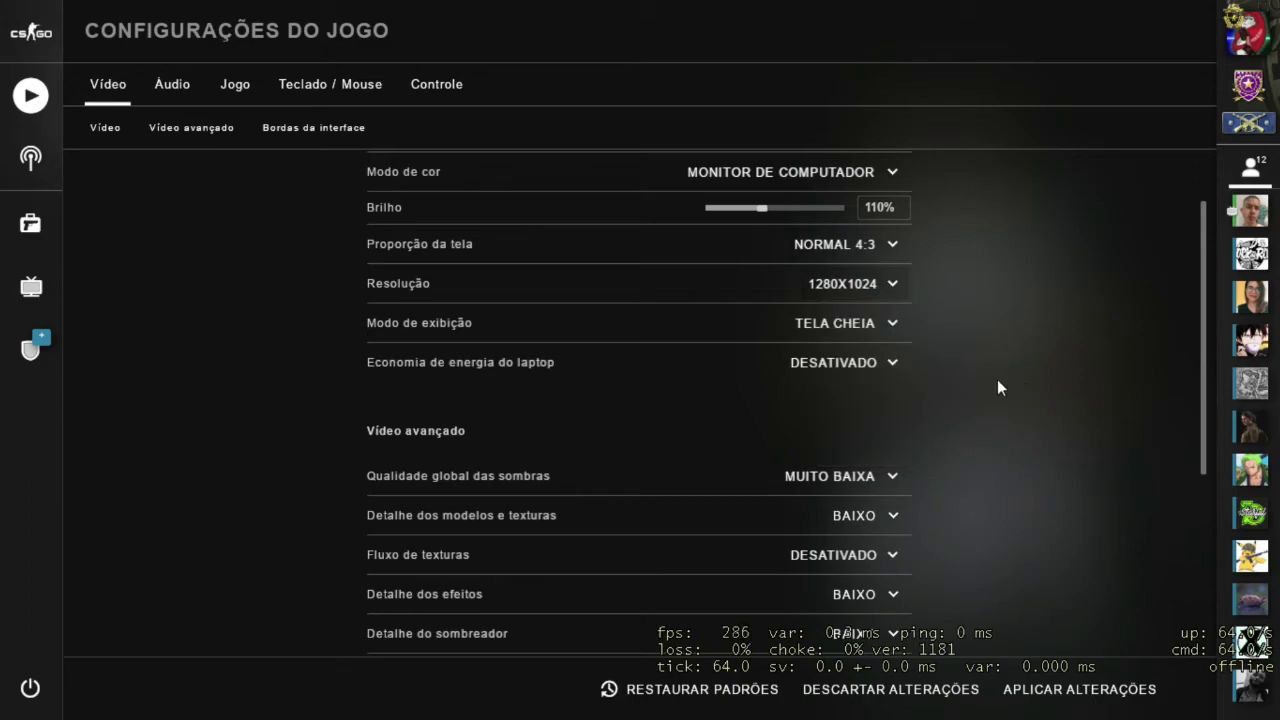
Step: Return Proporção da tela to Widescreen 16:9 and look through its available resolutions
left_click(874, 247)
left_click(865, 308)
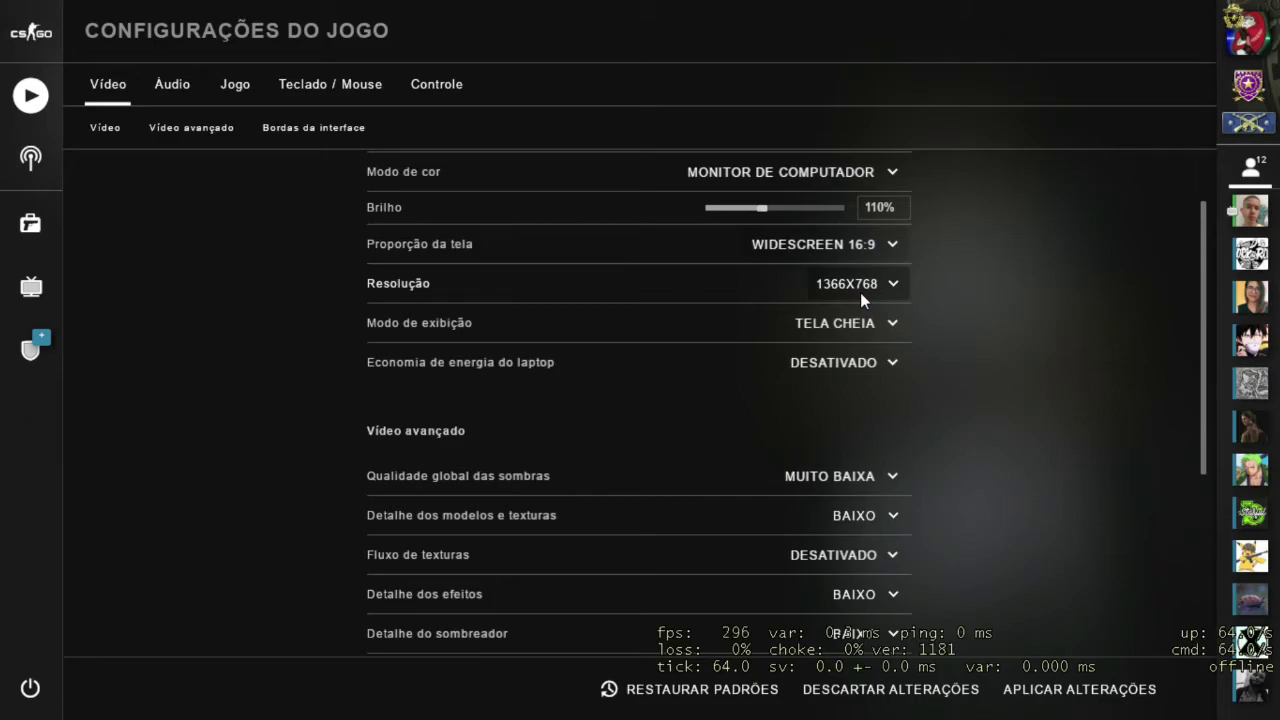
left_click(859, 282)
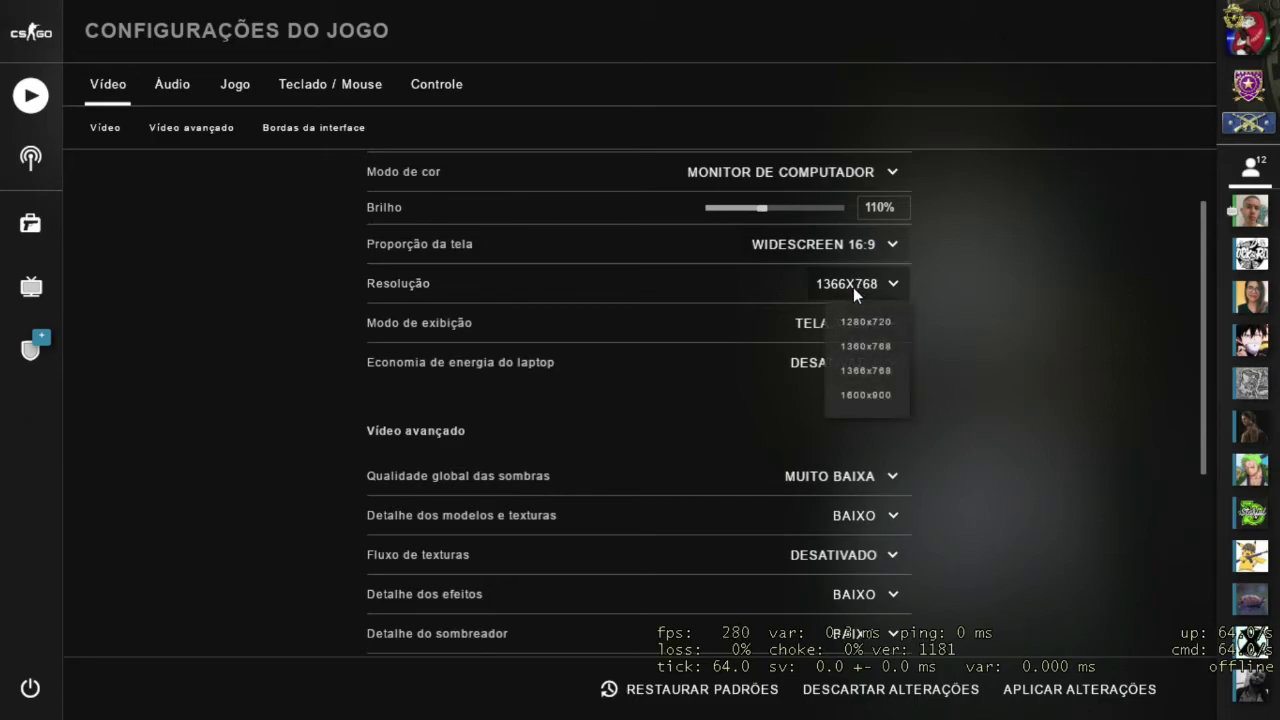
left_click(940, 235)
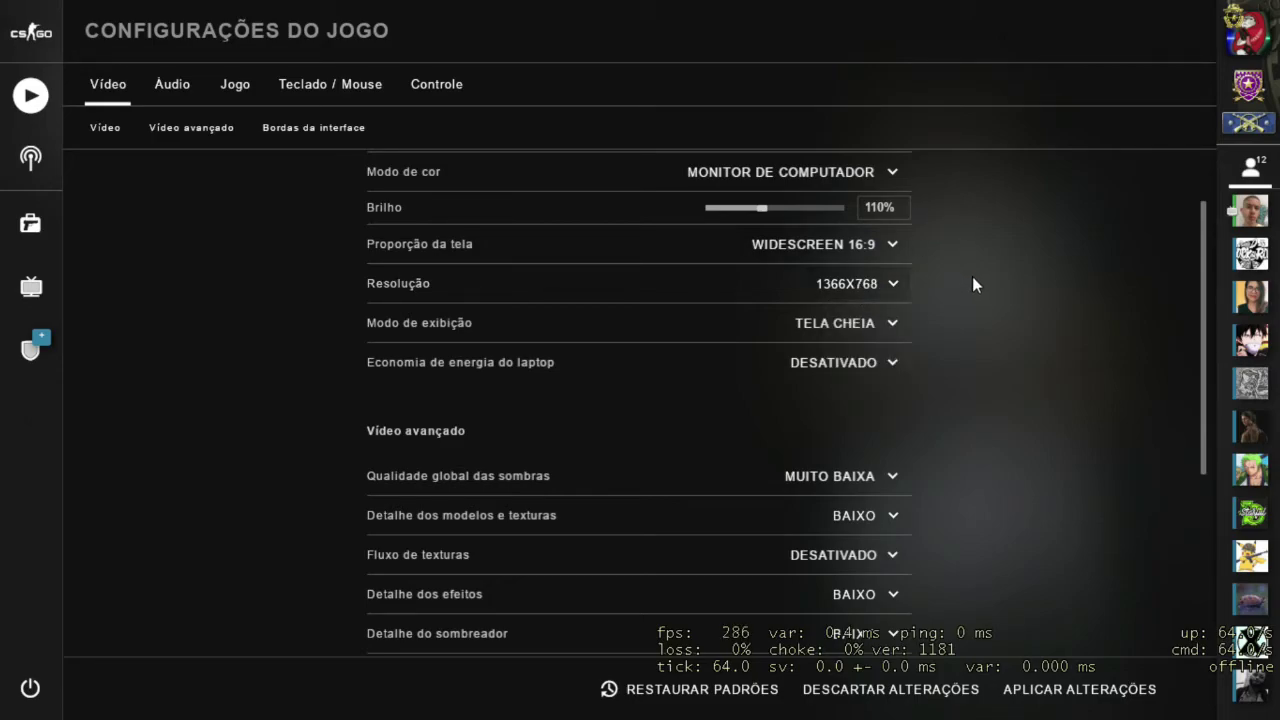
Step: Examine the Vídeo avançado settings, from shadow quality to motion blur
scroll(600, 482, "down", 2)
scroll(600, 482, "down", 2)
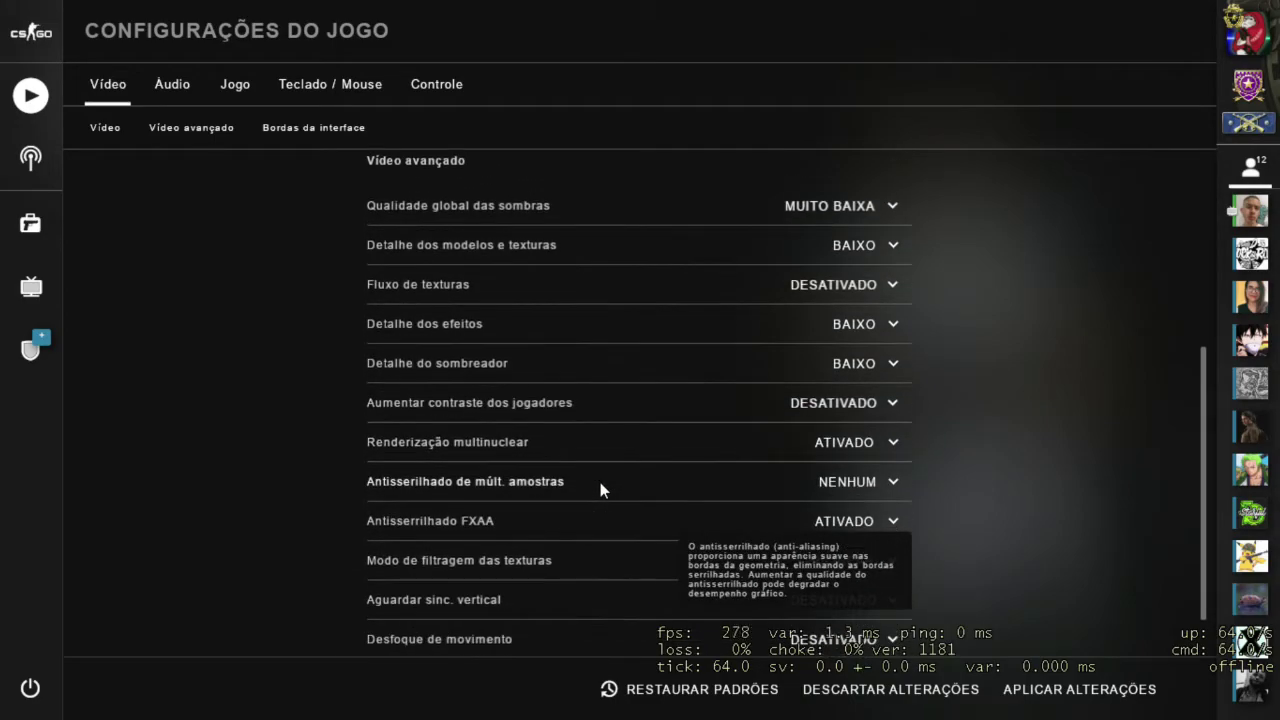